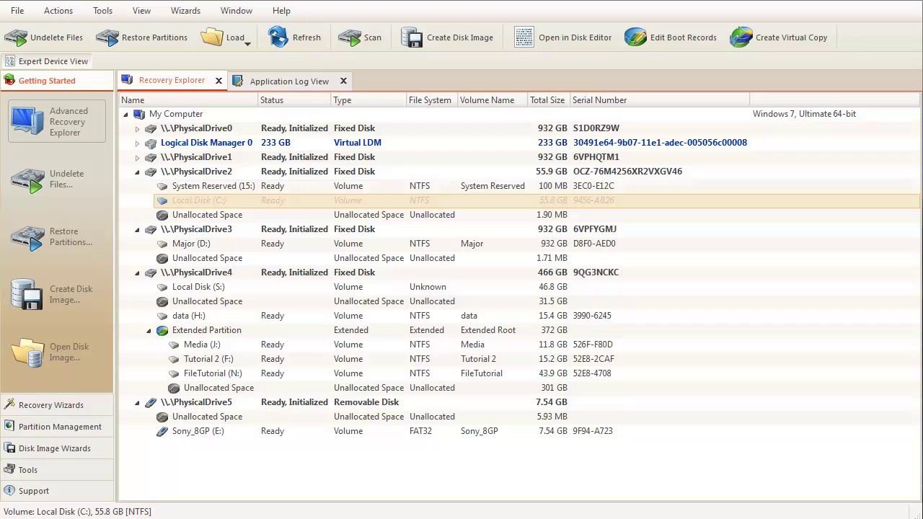
Step: Browse the Recovery Wizards, Partition Management, Disk Image Wizards and Tools groups in the navigation pane
{"action": "left_click", "coordinate": [72, 408]}
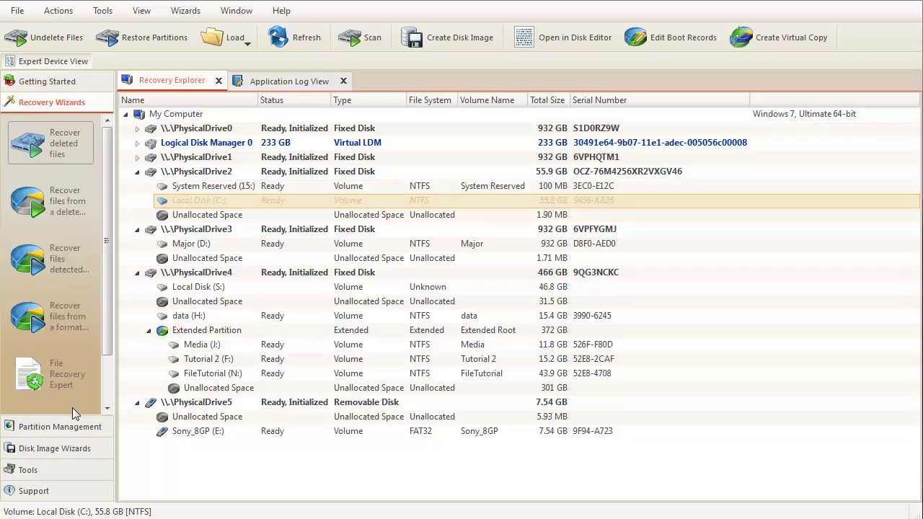
{"action": "left_click", "coordinate": [72, 427]}
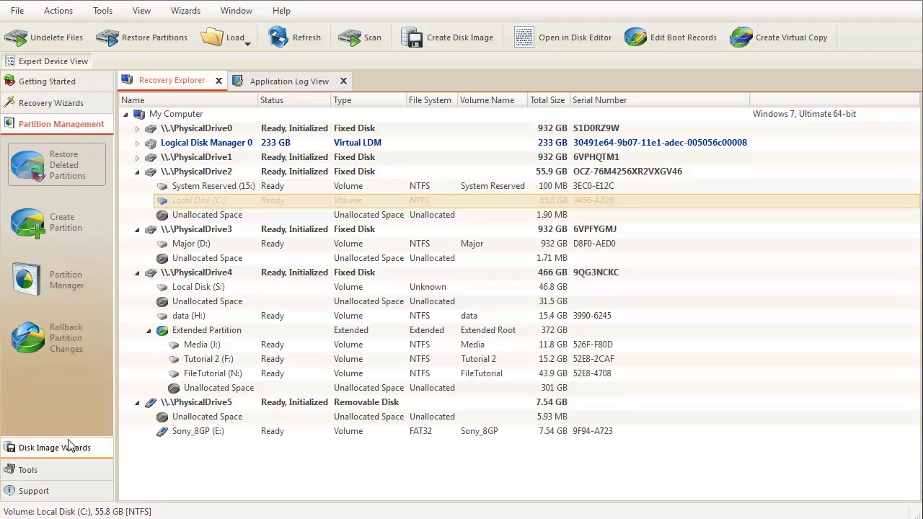
{"action": "left_click", "coordinate": [70, 445]}
{"action": "left_click", "coordinate": [64, 474]}
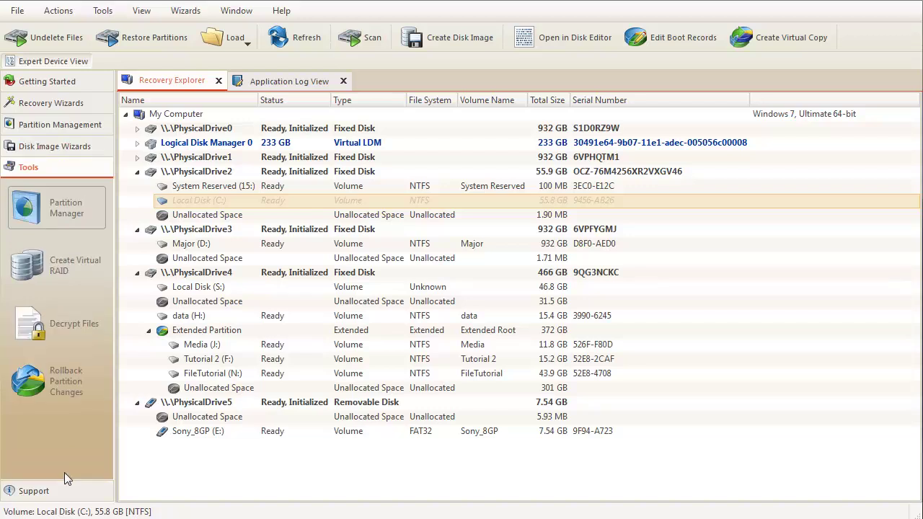
Step: View properties of Local Disk (C:), Media (J:), PhysicalDrive5, the Disk Image and FileTutorial (N:)
{"action": "right_click", "coordinate": [195, 202]}
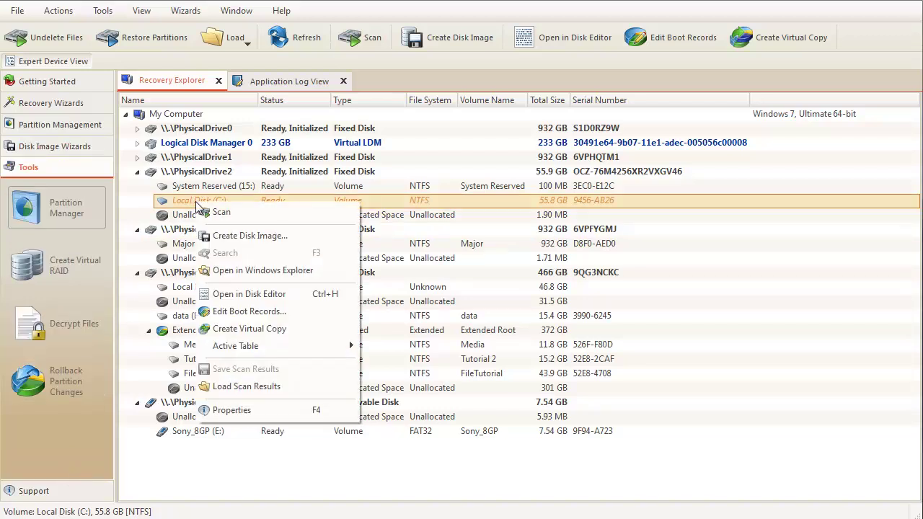
{"action": "left_click", "coordinate": [245, 417]}
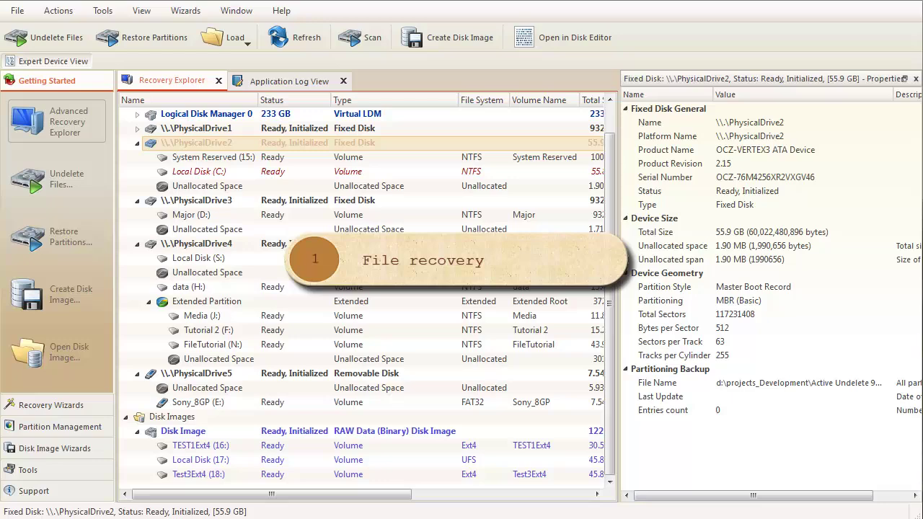
{"action": "left_click", "coordinate": [204, 318]}
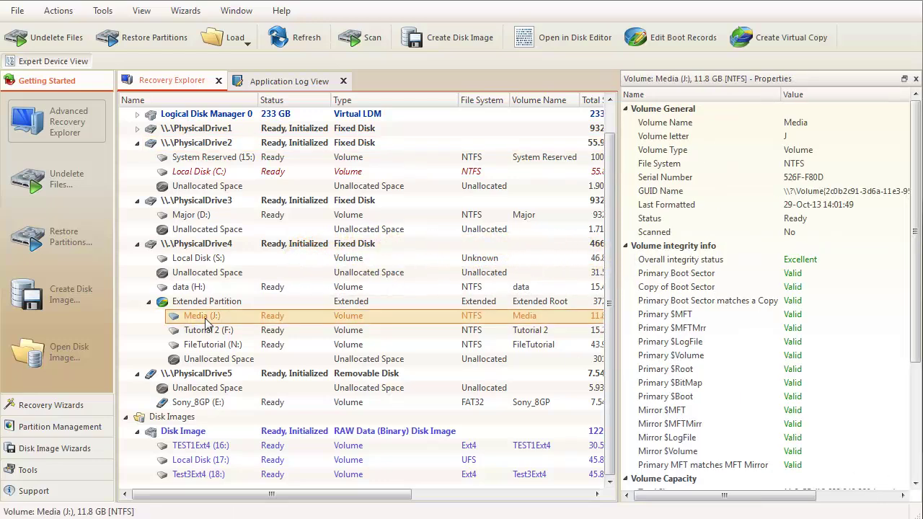
{"action": "left_click", "coordinate": [222, 380]}
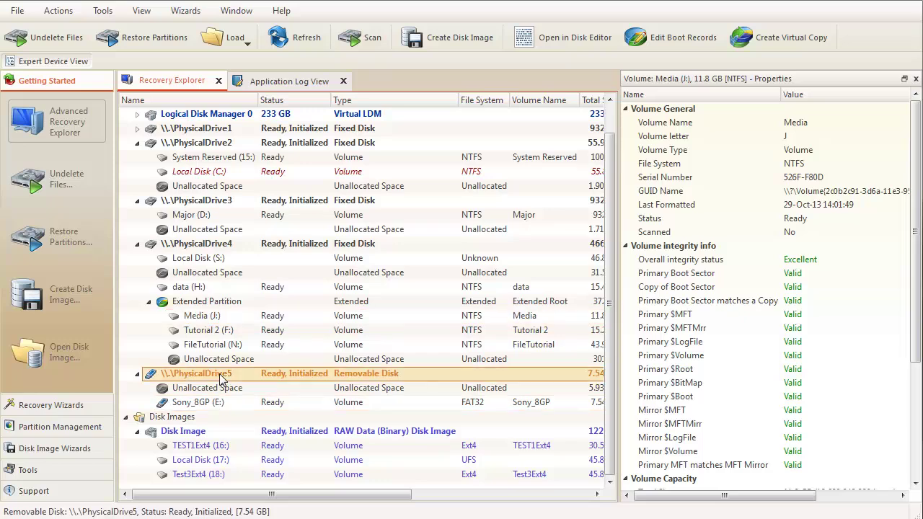
{"action": "left_click", "coordinate": [202, 435]}
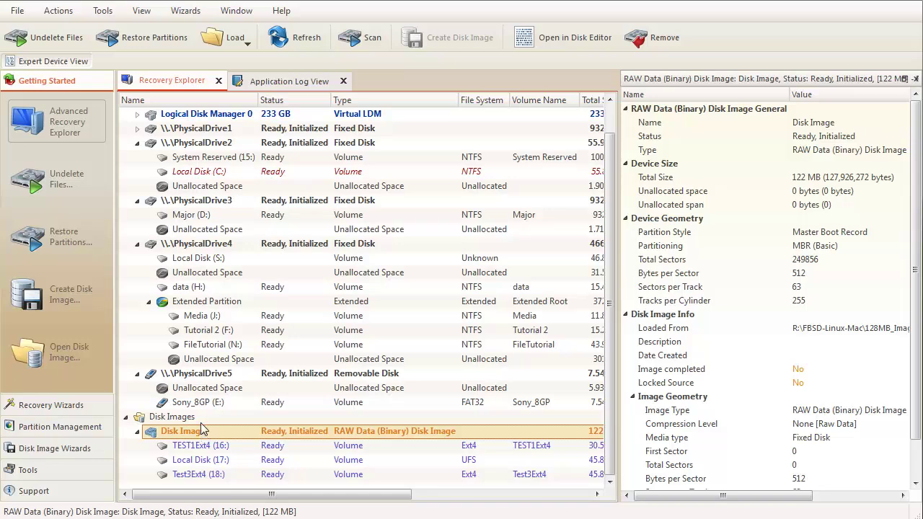
{"action": "left_click", "coordinate": [220, 317]}
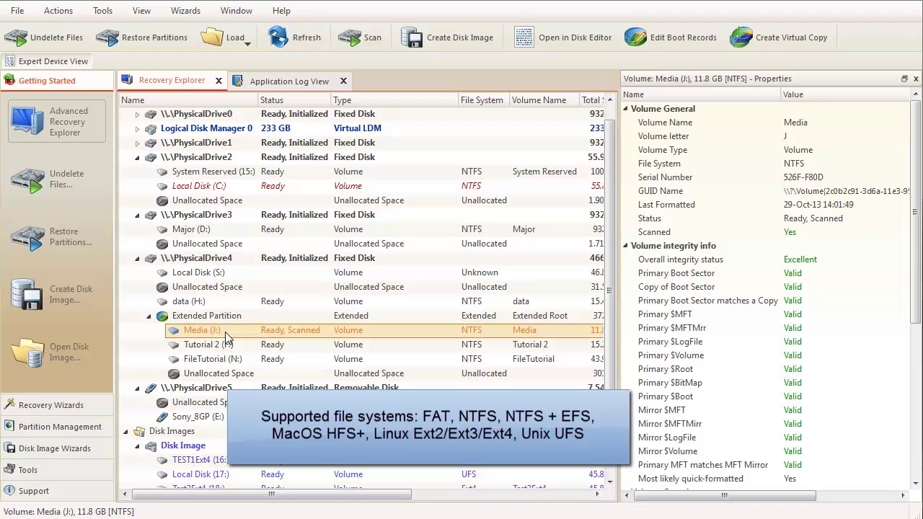
{"action": "left_click", "coordinate": [226, 363]}
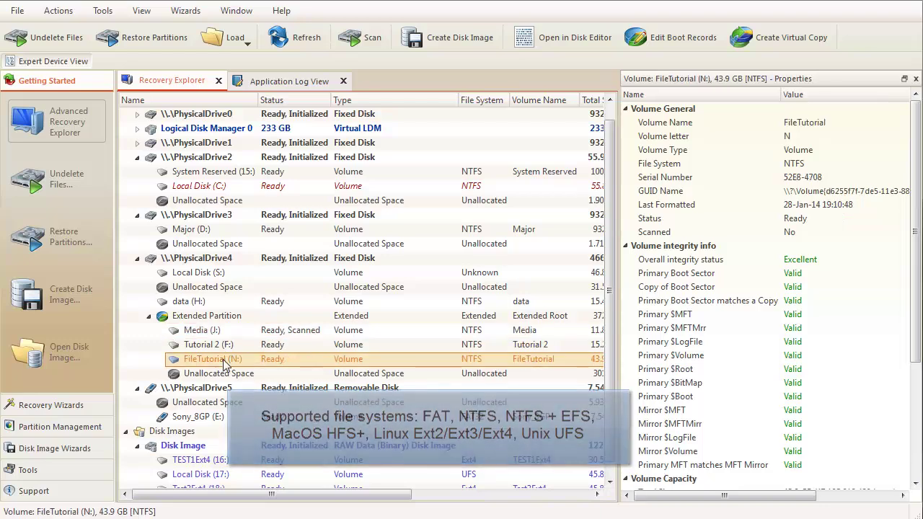
Step: Set up a FileTutorial (N:) scan with signature detection on, exploring file types and custom templates
{"action": "right_click", "coordinate": [226, 363]}
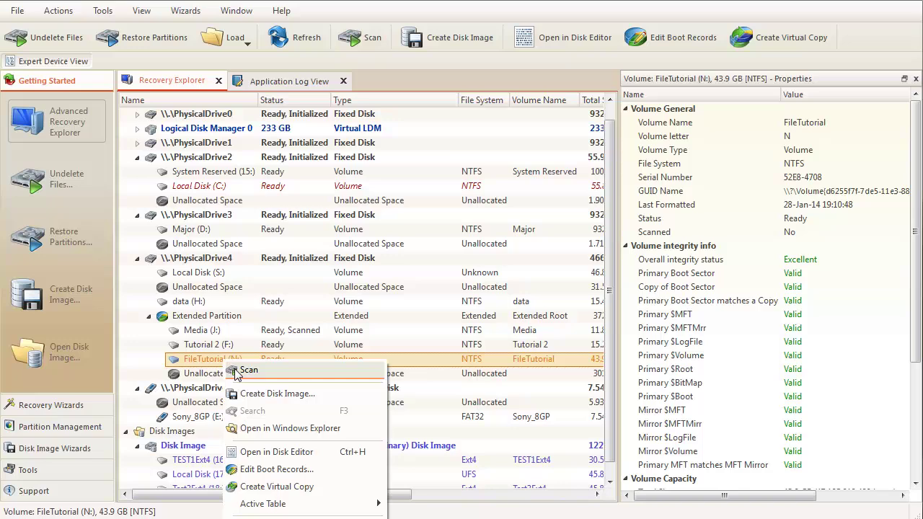
{"action": "left_click", "coordinate": [238, 370]}
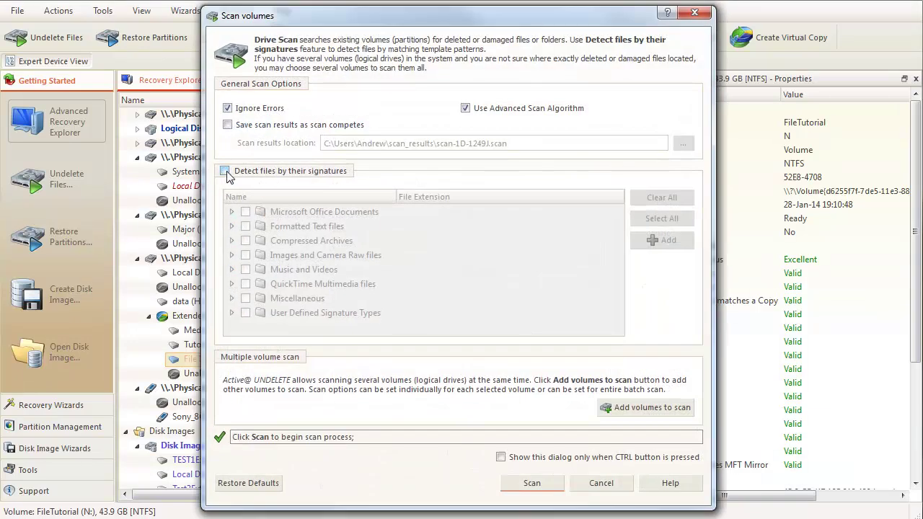
{"action": "left_click", "coordinate": [225, 171]}
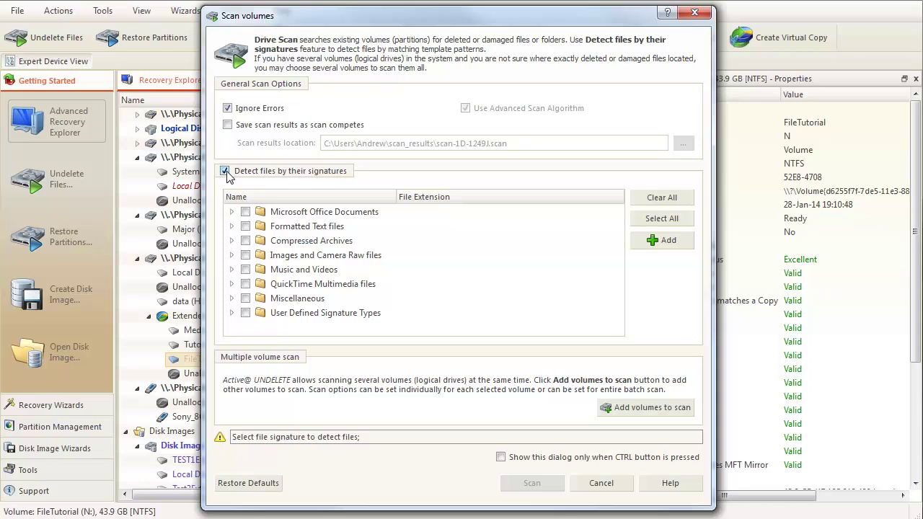
{"action": "left_click", "coordinate": [232, 255]}
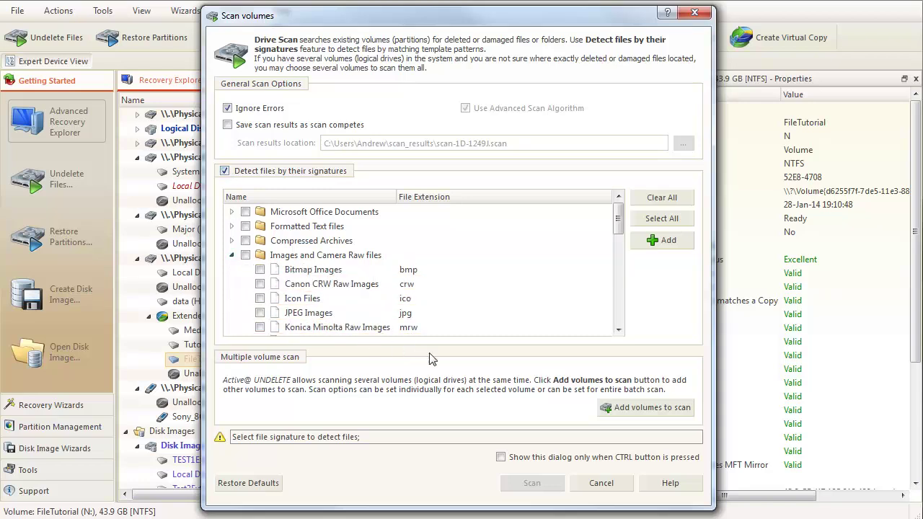
{"action": "left_click", "coordinate": [231, 255]}
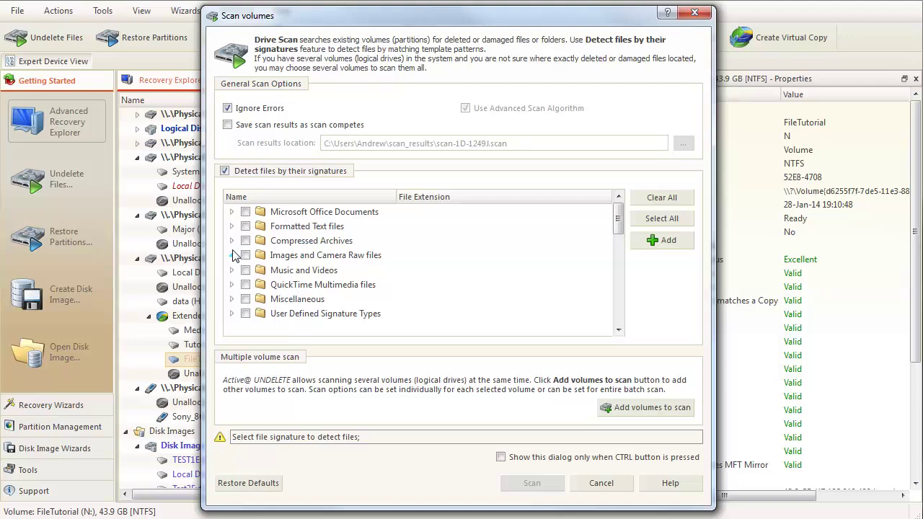
{"action": "left_click", "coordinate": [225, 172]}
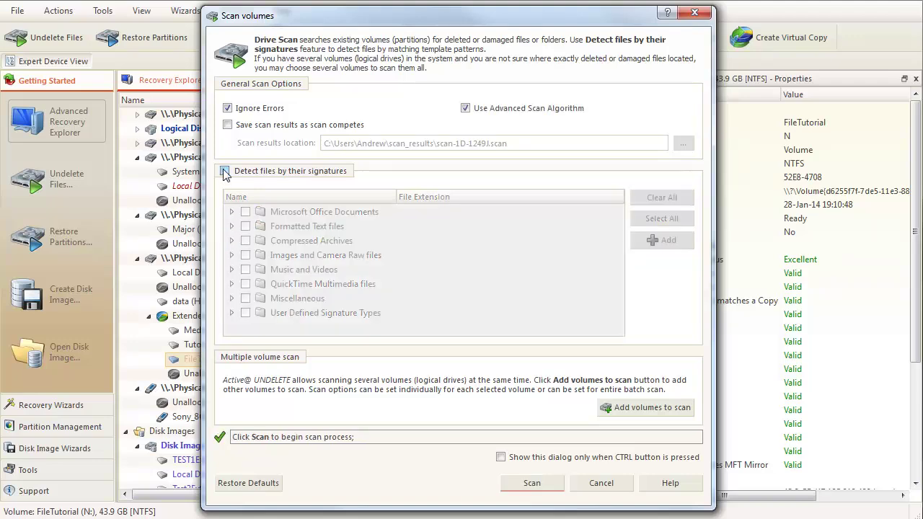
{"action": "left_click", "coordinate": [226, 172]}
{"action": "left_click", "coordinate": [649, 242]}
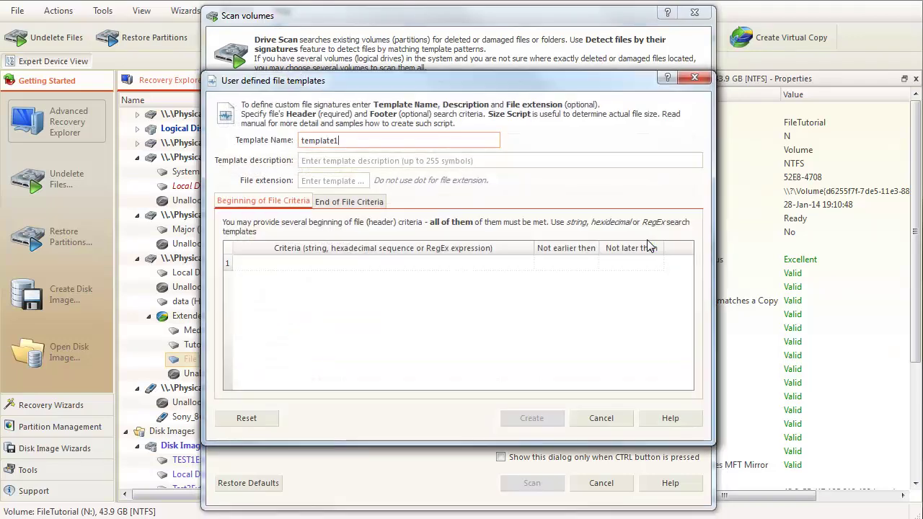
{"action": "left_click", "coordinate": [369, 202]}
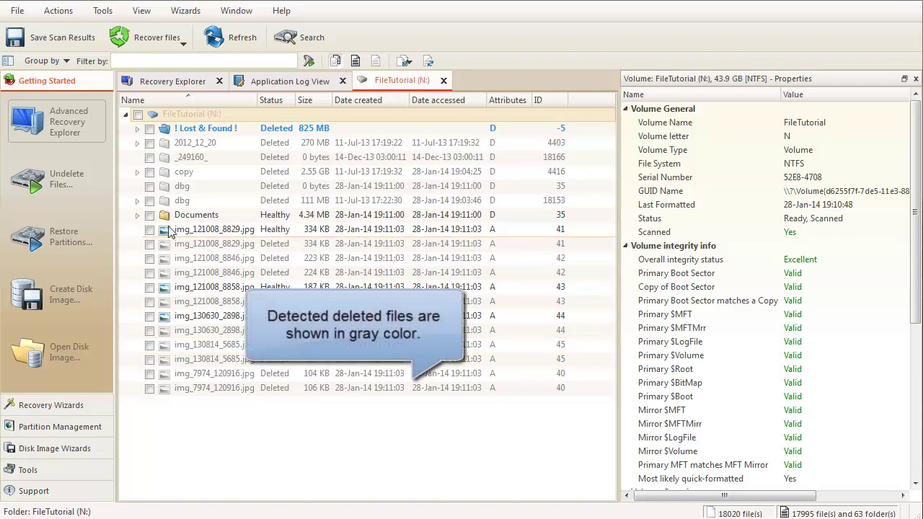
Step: Preview img_121008_8829.jpg, img_121008_8858.jpg and img_130630_2898.jpg, then close the preview
{"action": "left_click", "coordinate": [134, 131]}
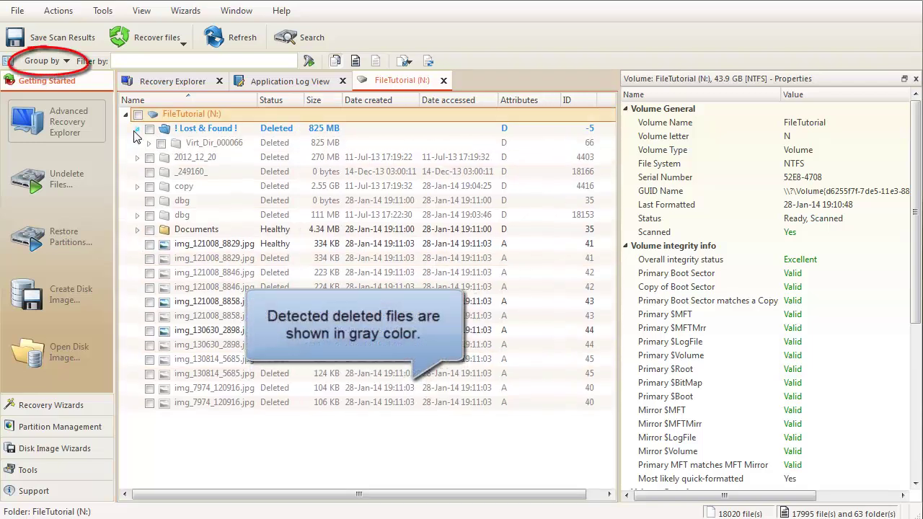
{"action": "left_click", "coordinate": [135, 131]}
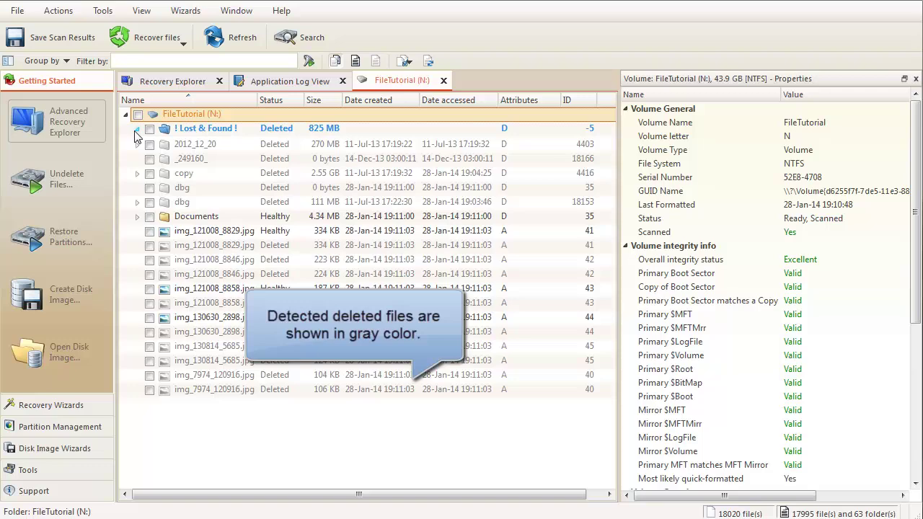
{"action": "left_click", "coordinate": [203, 229]}
{"action": "right_click", "coordinate": [204, 229]}
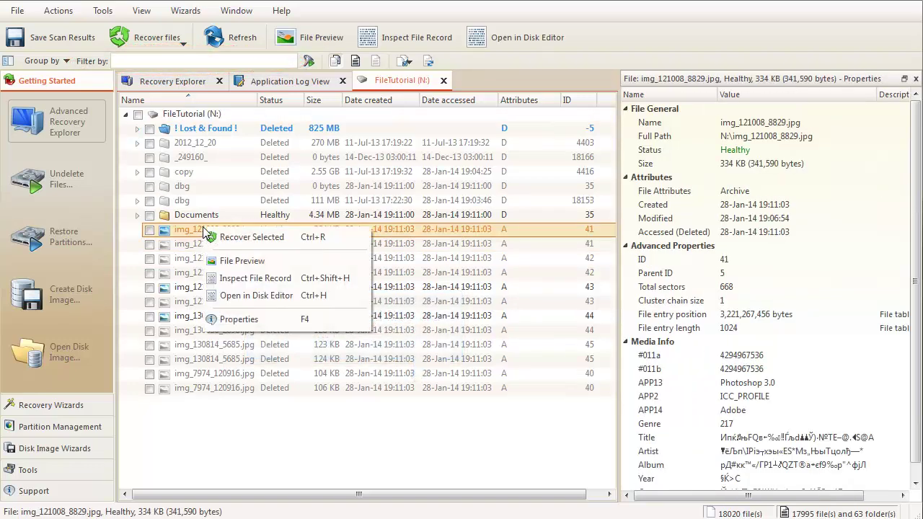
{"action": "left_click", "coordinate": [236, 262]}
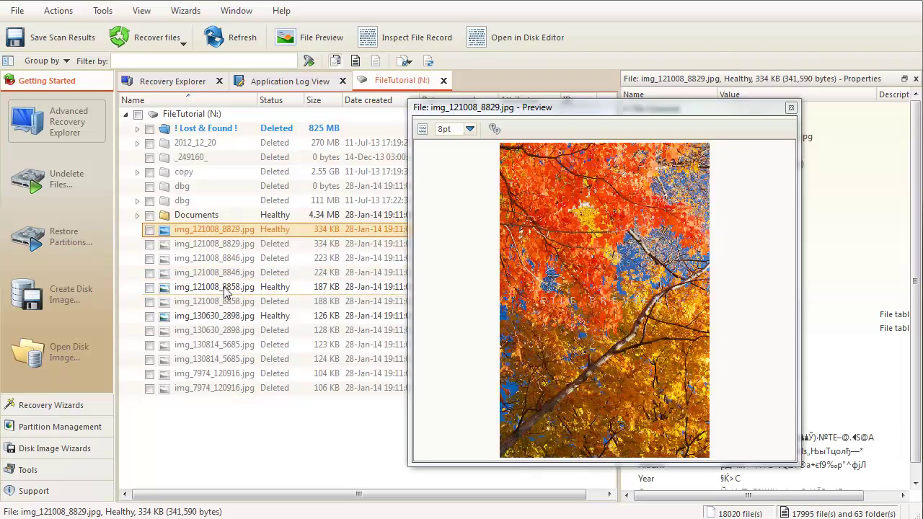
{"action": "left_click", "coordinate": [226, 289]}
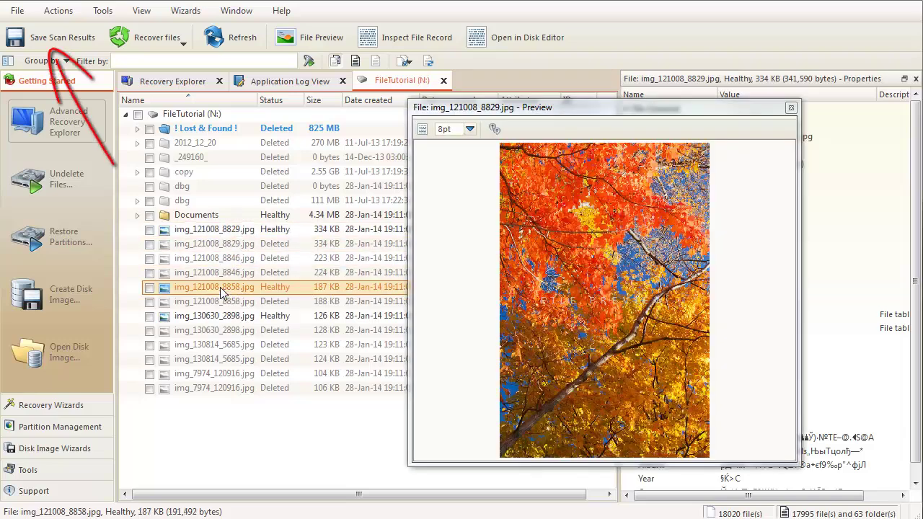
{"action": "left_click", "coordinate": [224, 316]}
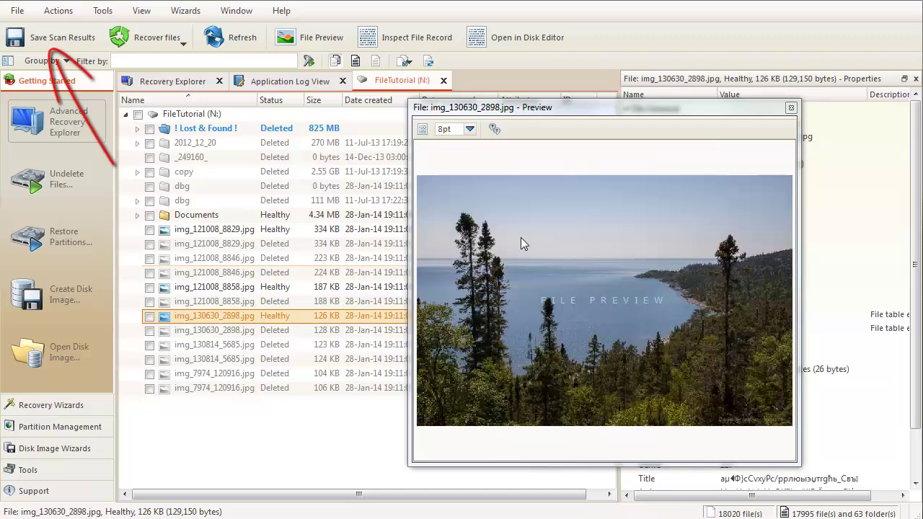
{"action": "left_click", "coordinate": [791, 108]}
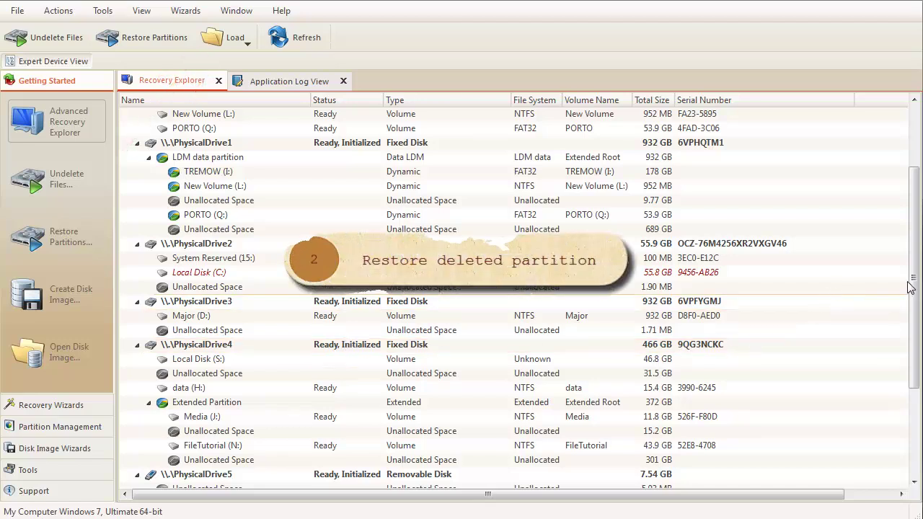
Step: Scan PhysicalDrive4's 15.2 GB unallocated space for deleted partitions
{"action": "scroll", "coordinate": [914, 288], "scroll_direction": "down", "scroll_amount": 2}
{"action": "left_click", "coordinate": [266, 407]}
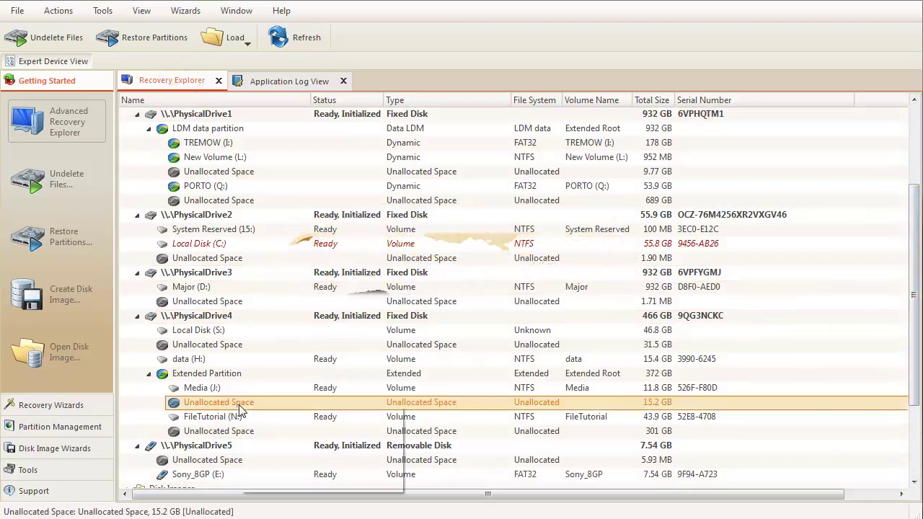
{"action": "right_click", "coordinate": [238, 404]}
{"action": "left_click", "coordinate": [303, 405]}
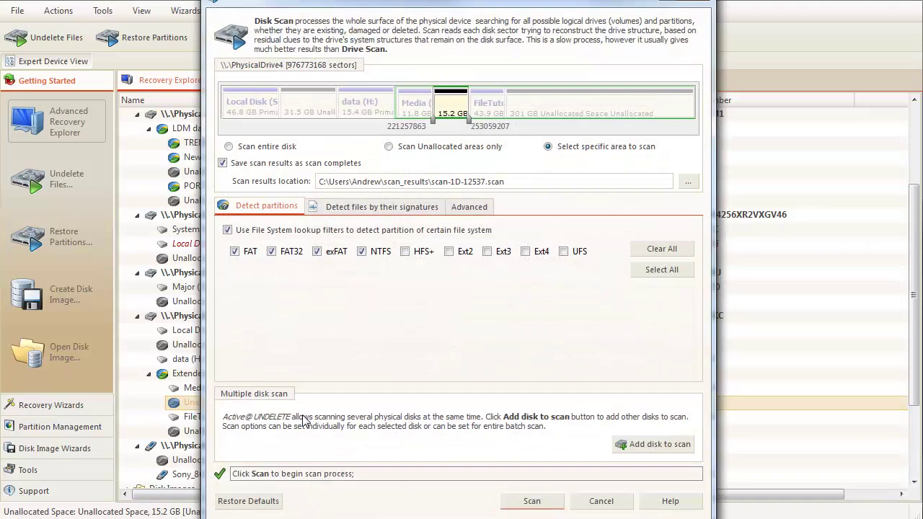
{"action": "left_click", "coordinate": [532, 501]}
Step: Restore the found Tutorial 2 partition and return to the device and volume list
{"action": "left_click", "coordinate": [208, 259]}
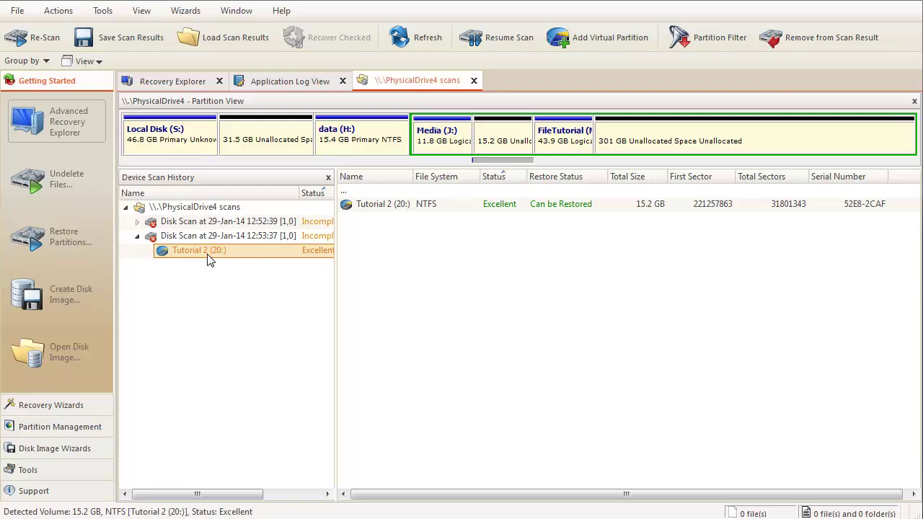
{"action": "right_click", "coordinate": [209, 258]}
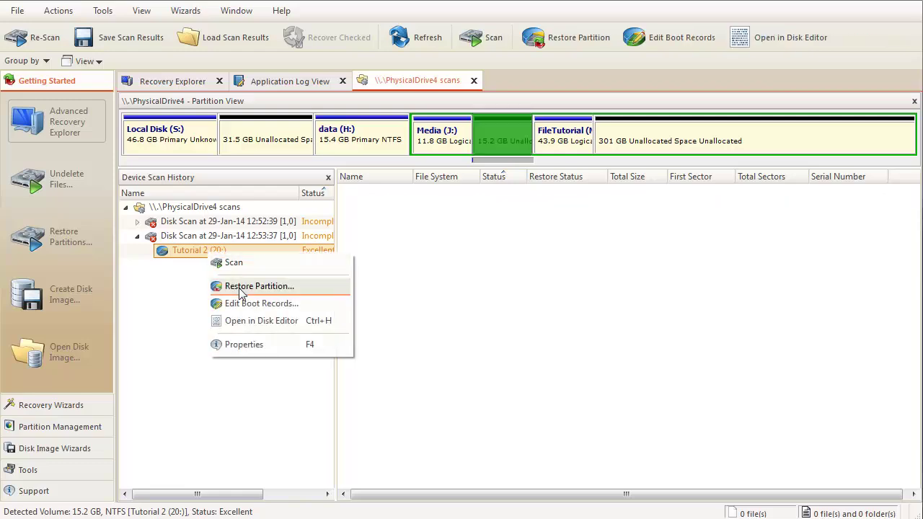
{"action": "left_click", "coordinate": [240, 287]}
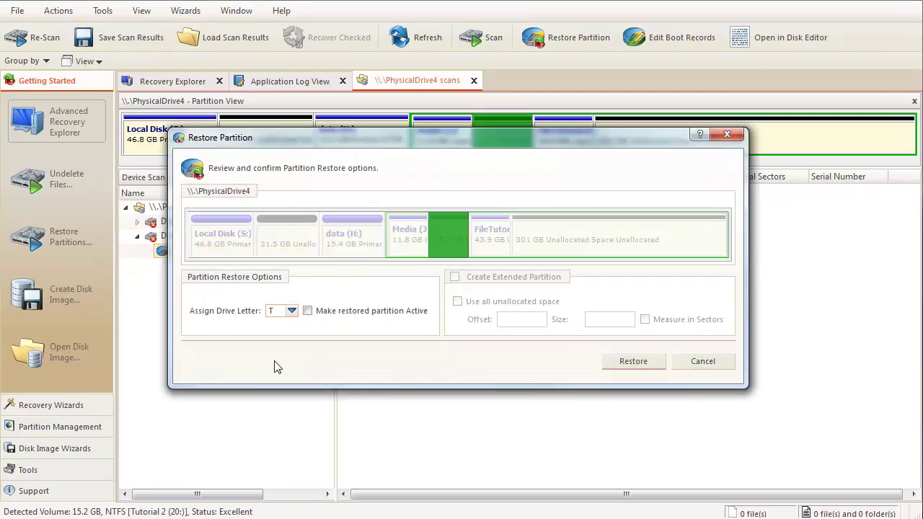
{"action": "left_click", "coordinate": [622, 366]}
{"action": "left_click", "coordinate": [601, 251]}
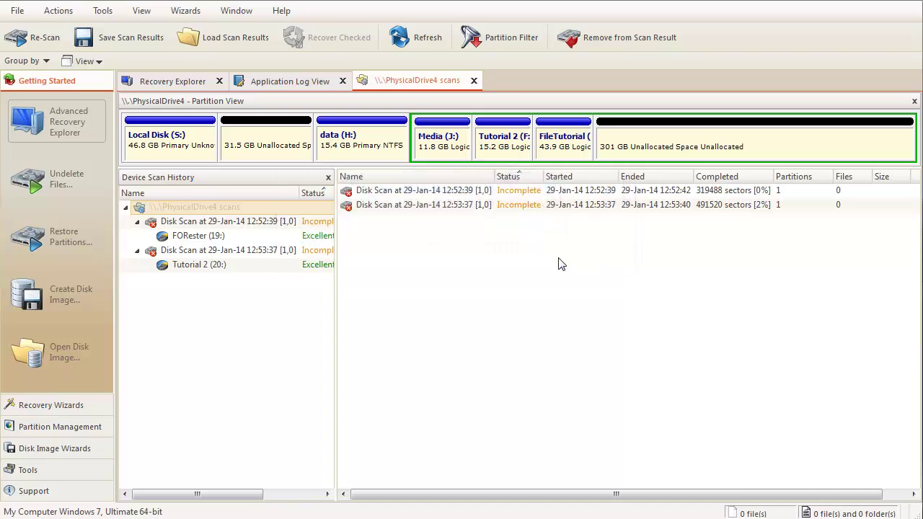
{"action": "left_click", "coordinate": [173, 81]}
{"action": "scroll", "coordinate": [285, 258], "scroll_direction": "down", "scroll_amount": 3}
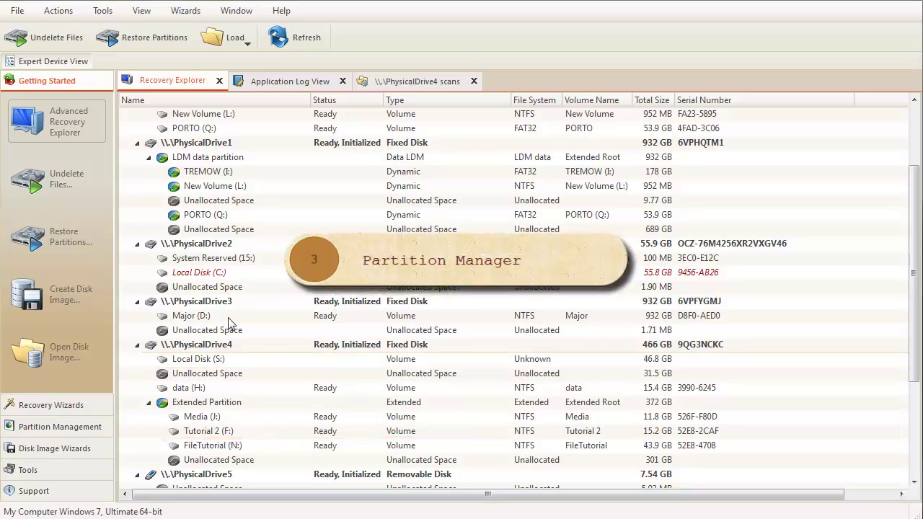
Step: Open Partition Manager and inspect actions for the unallocated space, data (H:) and the 466 GB disk
{"action": "left_click", "coordinate": [102, 11]}
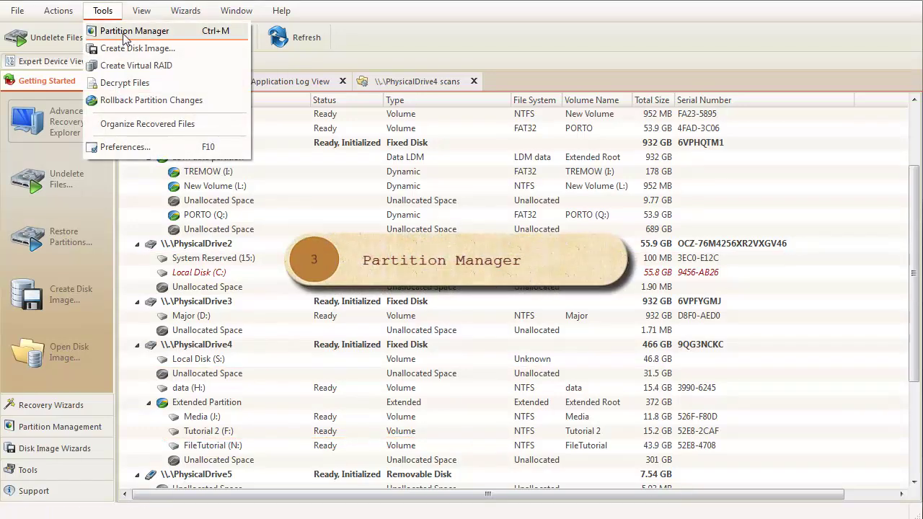
{"action": "left_click", "coordinate": [126, 32]}
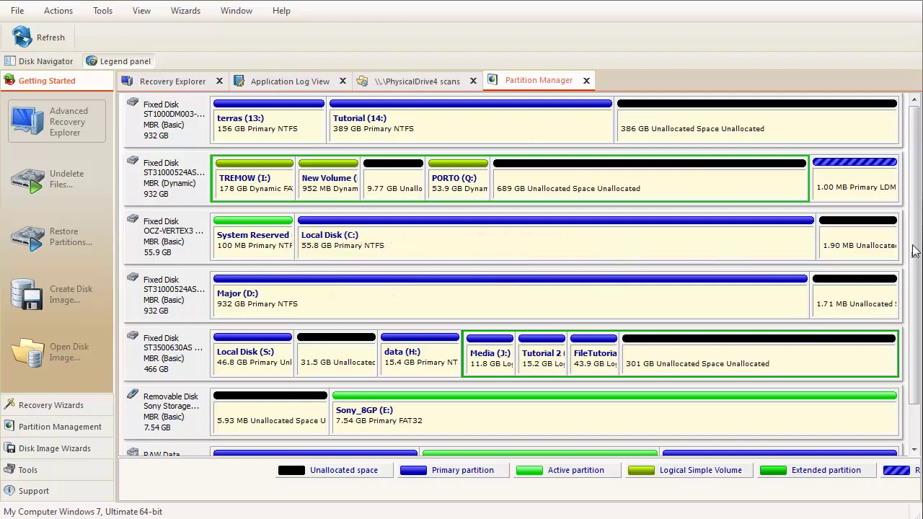
{"action": "scroll", "coordinate": [915, 250], "scroll_direction": "down", "scroll_amount": 2}
{"action": "scroll", "coordinate": [907, 252], "scroll_direction": "up", "scroll_amount": 2}
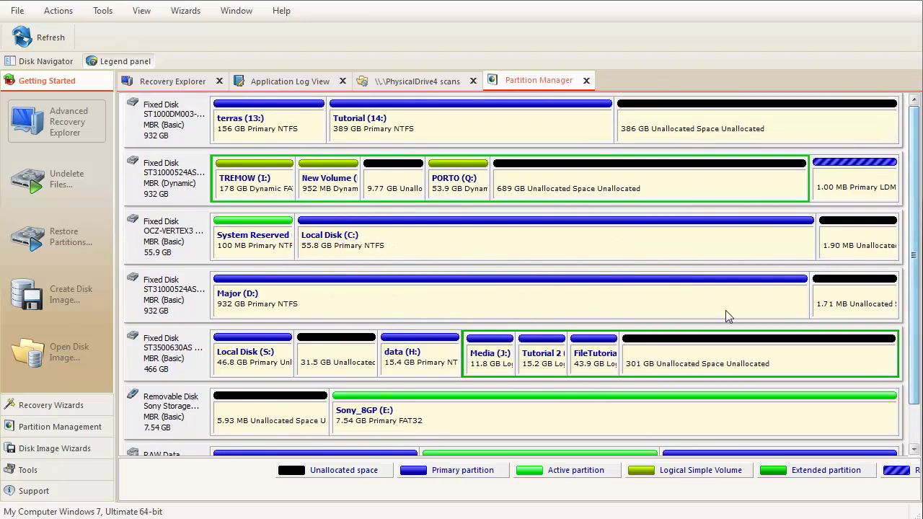
{"action": "right_click", "coordinate": [332, 356]}
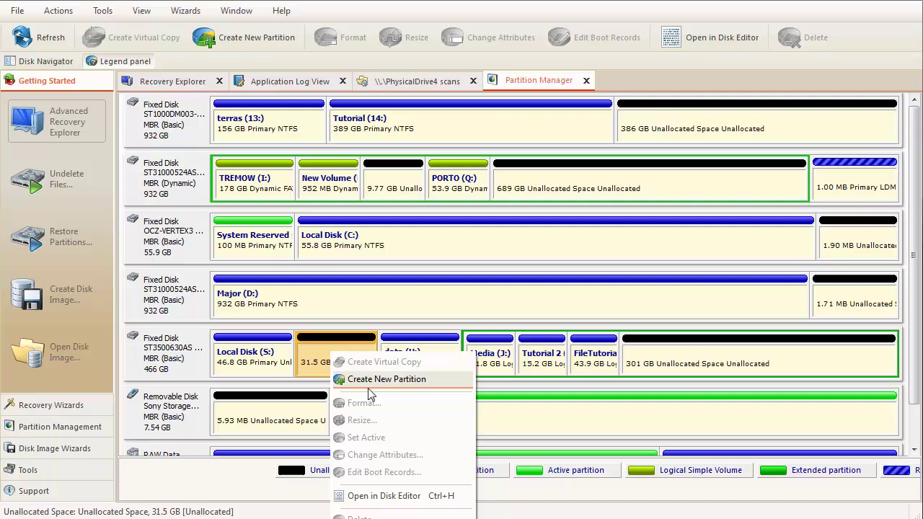
{"action": "right_click", "coordinate": [420, 351]}
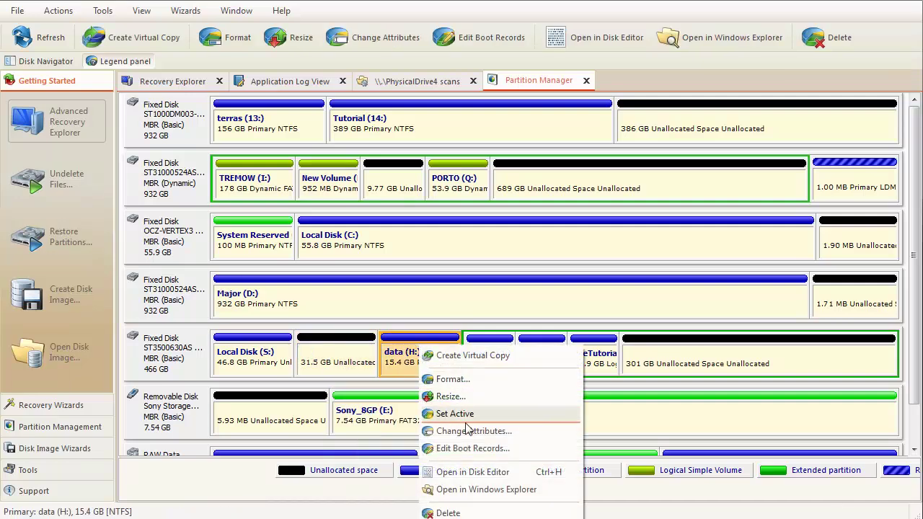
{"action": "left_click", "coordinate": [165, 311]}
{"action": "right_click", "coordinate": [164, 312]}
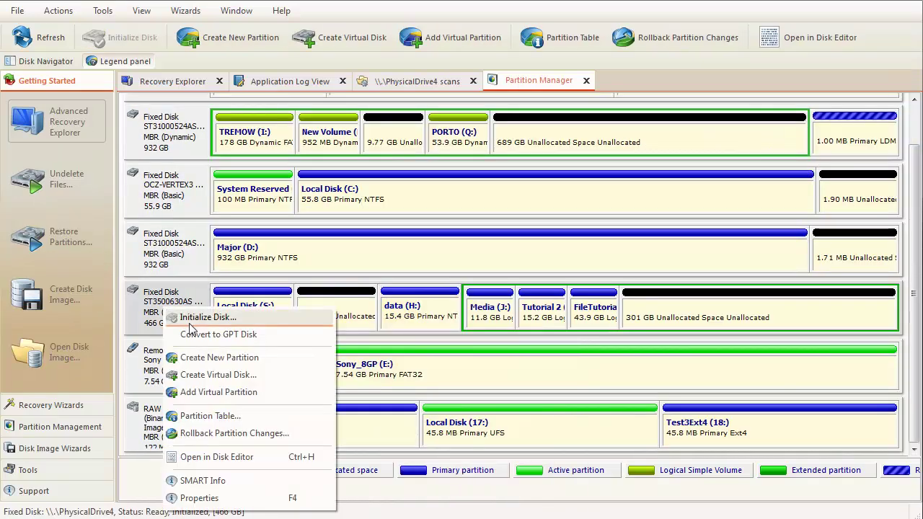
{"action": "key", "text": "Escape"}
Step: Browse the Extended Partition and Tutorial 2 (F:) in Disk Navigator, then bring up Tutorial 2 (F:)'s actions
{"action": "left_click", "coordinate": [43, 61]}
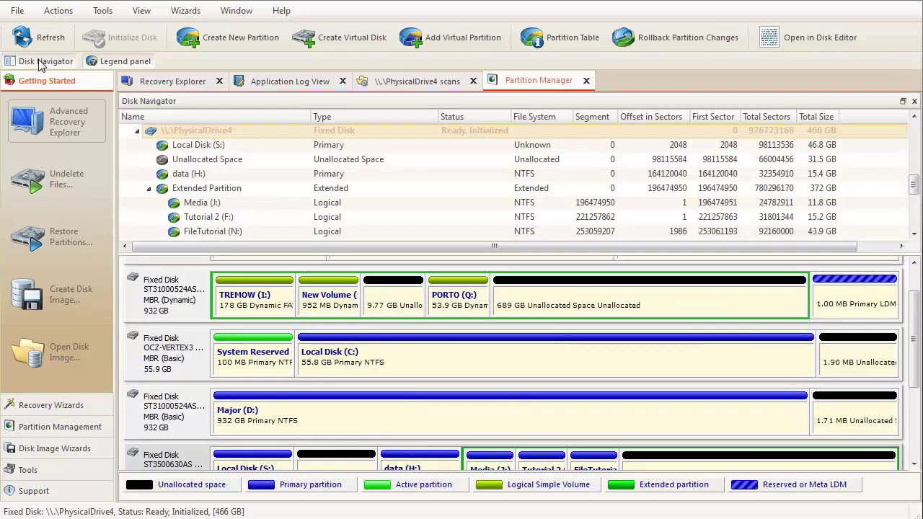
{"action": "left_click", "coordinate": [256, 189]}
{"action": "left_click", "coordinate": [253, 216]}
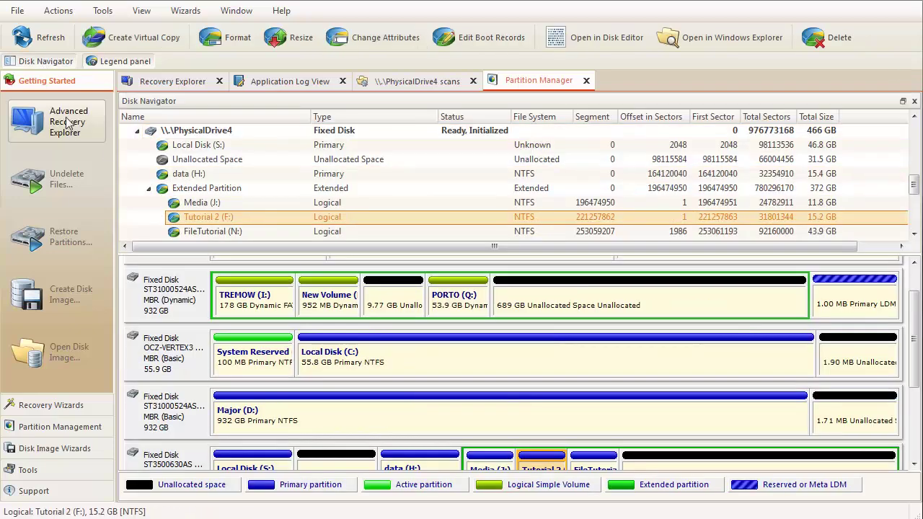
{"action": "left_click", "coordinate": [36, 64]}
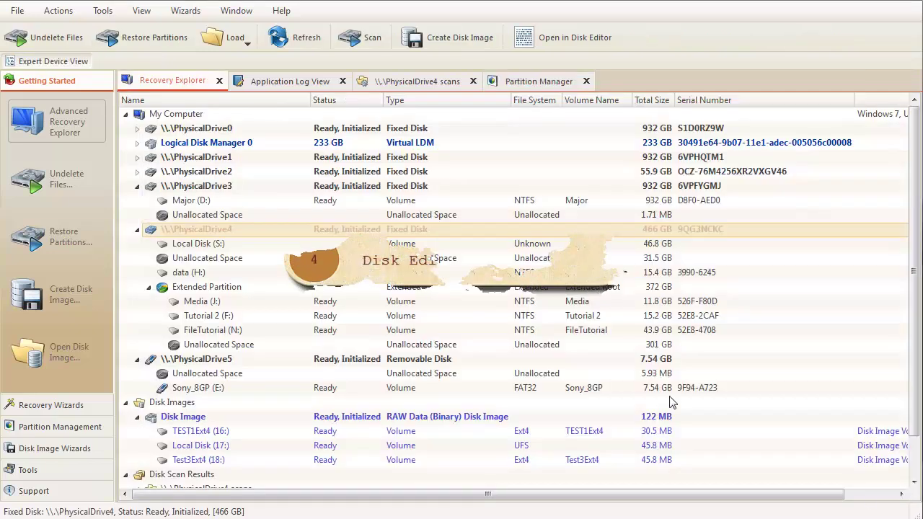
{"action": "right_click", "coordinate": [203, 321]}
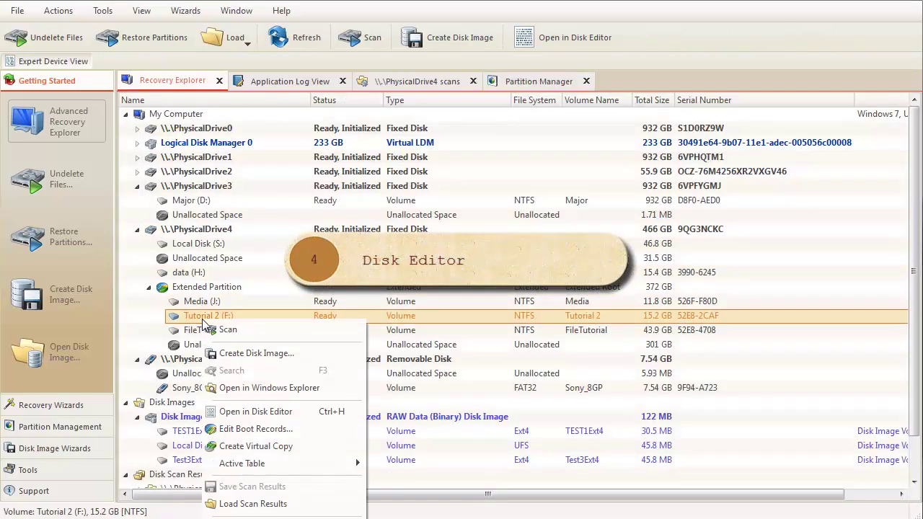
Step: Open Tutorial 2 (F:) in the Disk Editor, try Go to Offset, and browse the structure templates
{"action": "left_click", "coordinate": [265, 413]}
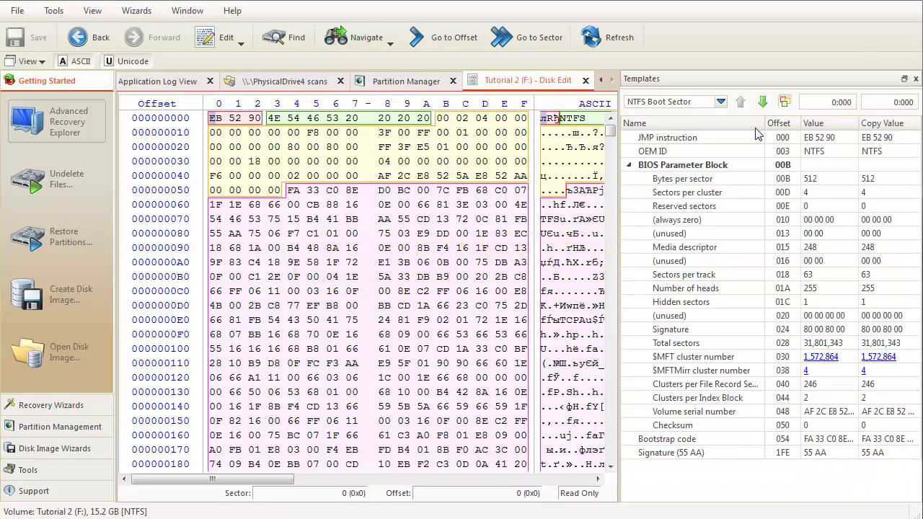
{"action": "left_click", "coordinate": [339, 38]}
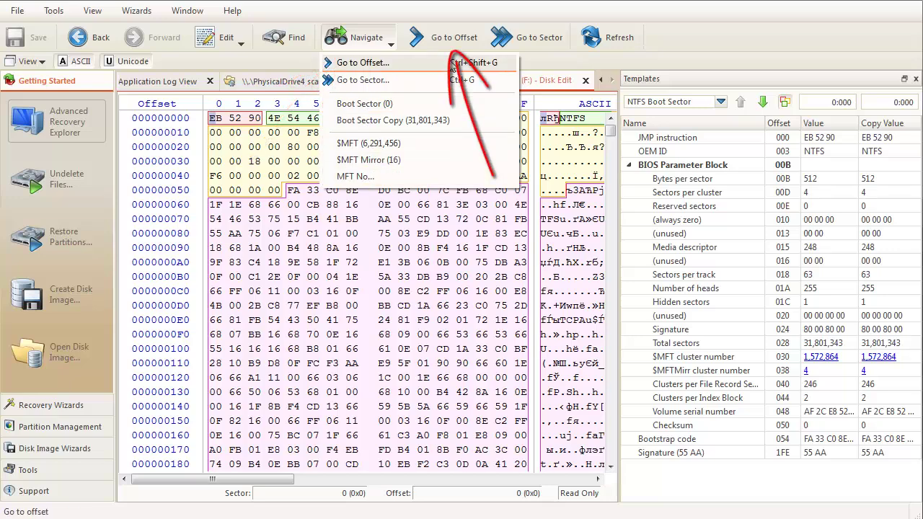
{"action": "left_click", "coordinate": [453, 63]}
{"action": "key", "text": "Escape"}
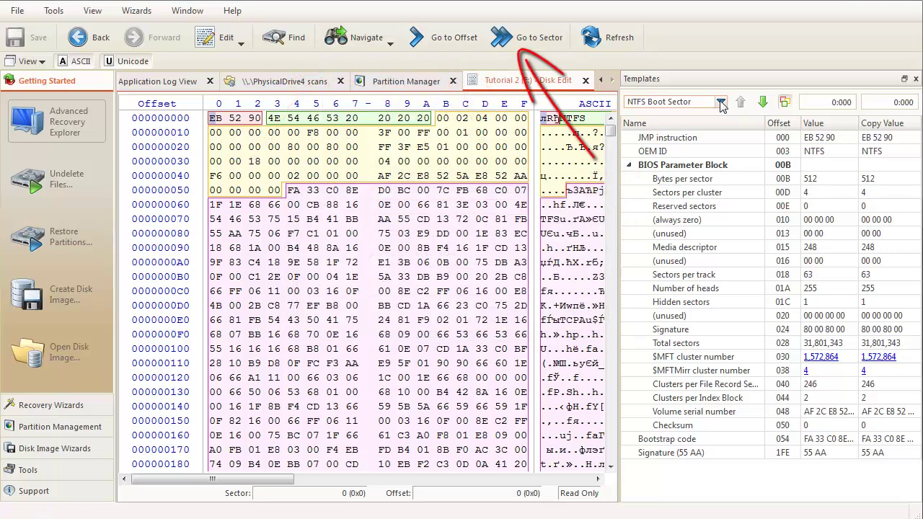
{"action": "left_click", "coordinate": [721, 101]}
{"action": "scroll", "coordinate": [722, 137], "scroll_direction": "down", "scroll_amount": 3}
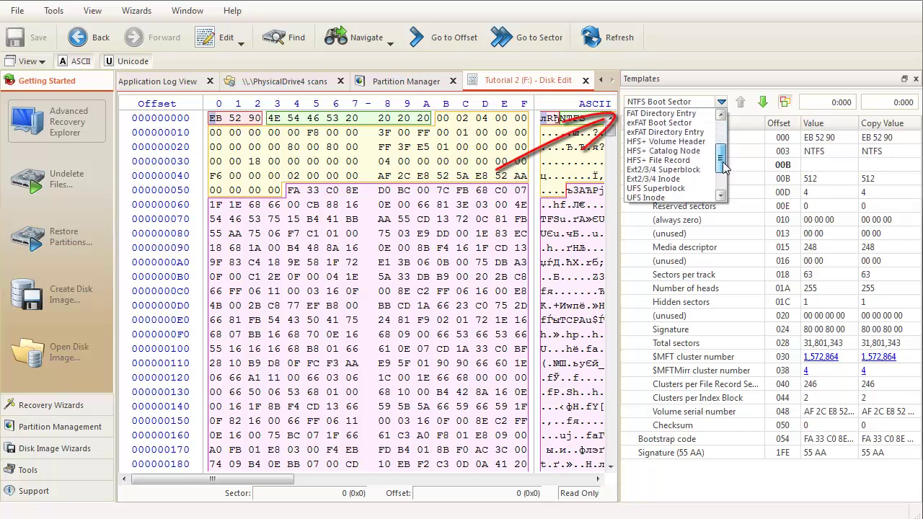
{"action": "scroll", "coordinate": [724, 166], "scroll_direction": "down", "scroll_amount": 3}
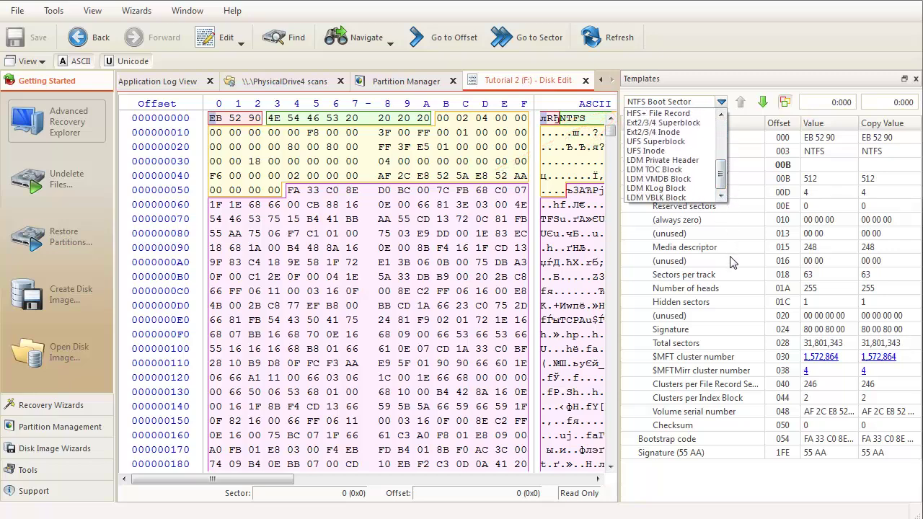
Step: Run the deleted-file recovery wizard's scan on FileTutorial (N:)
{"action": "left_click", "coordinate": [727, 489]}
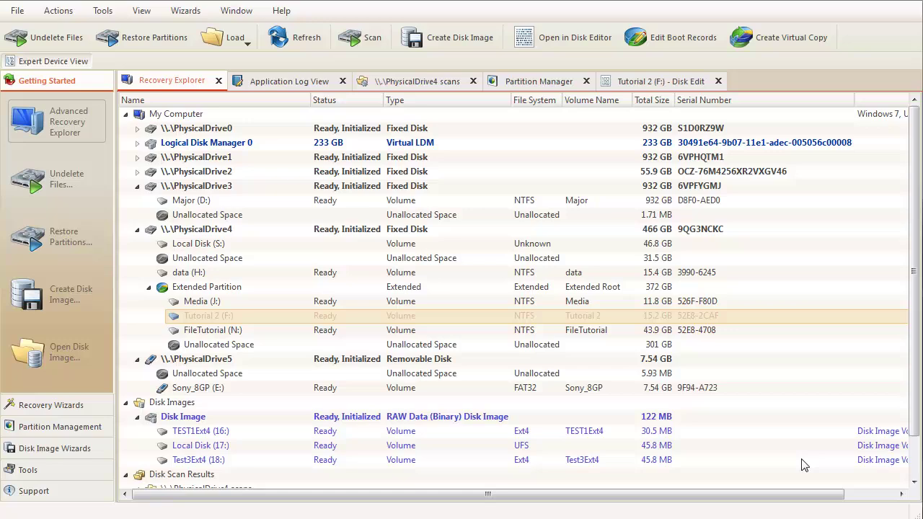
{"action": "left_click", "coordinate": [185, 11]}
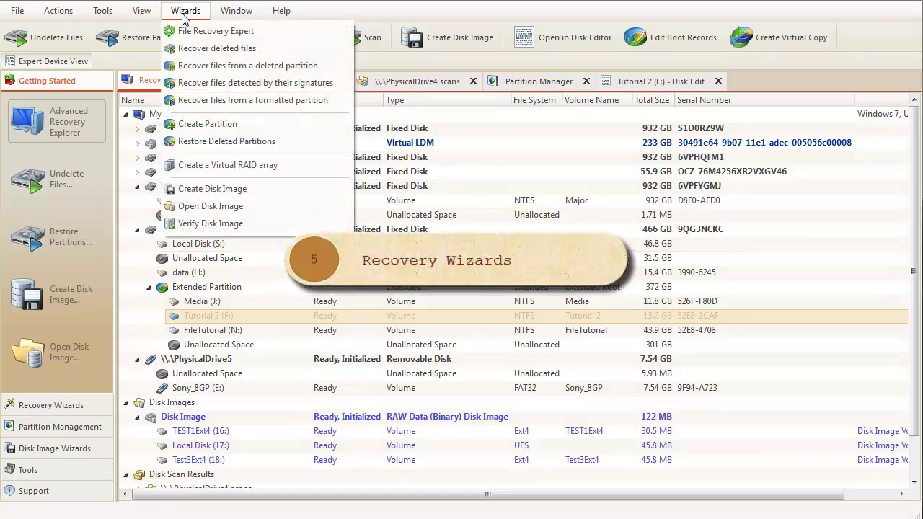
{"action": "left_click", "coordinate": [237, 48]}
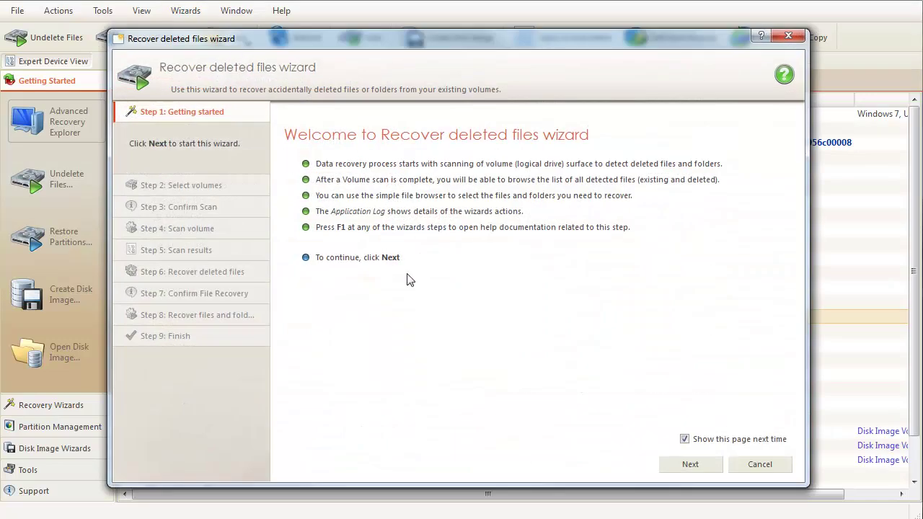
{"action": "left_click", "coordinate": [706, 467]}
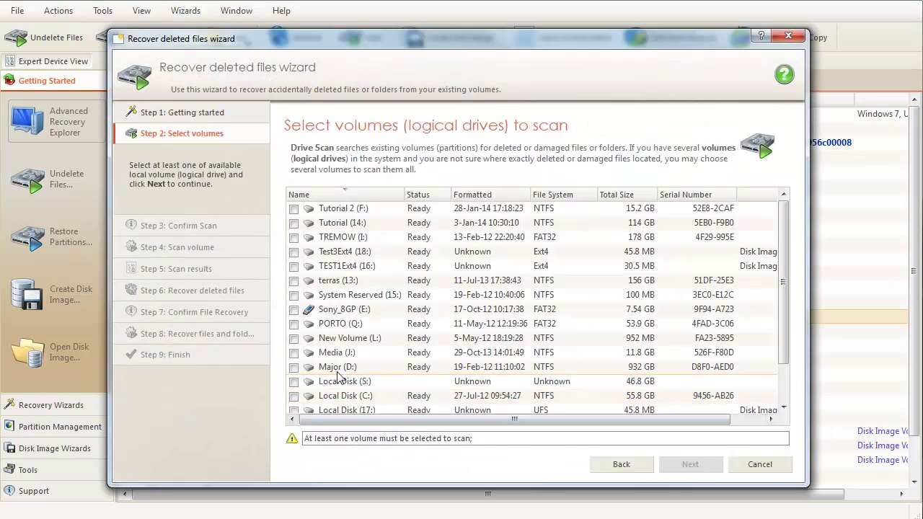
{"action": "scroll", "coordinate": [341, 372], "scroll_direction": "down", "scroll_amount": 1}
{"action": "left_click", "coordinate": [295, 381]}
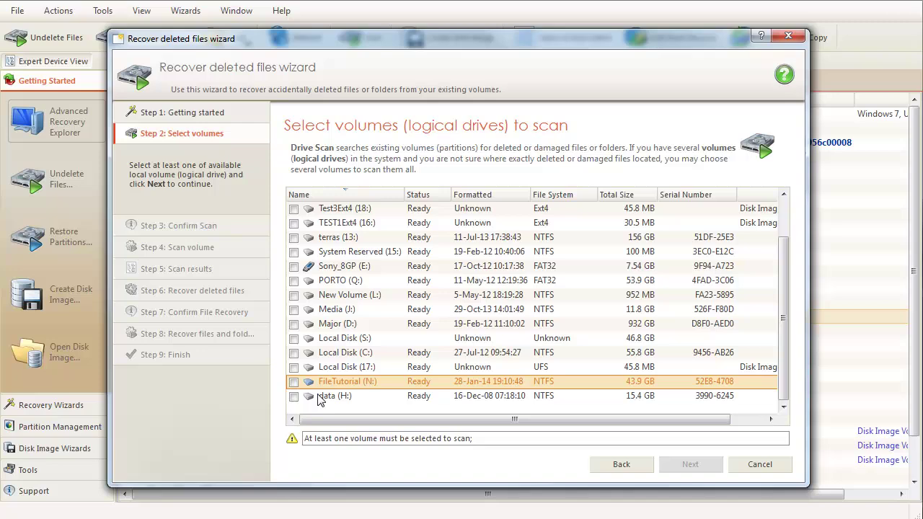
{"action": "left_click", "coordinate": [697, 468]}
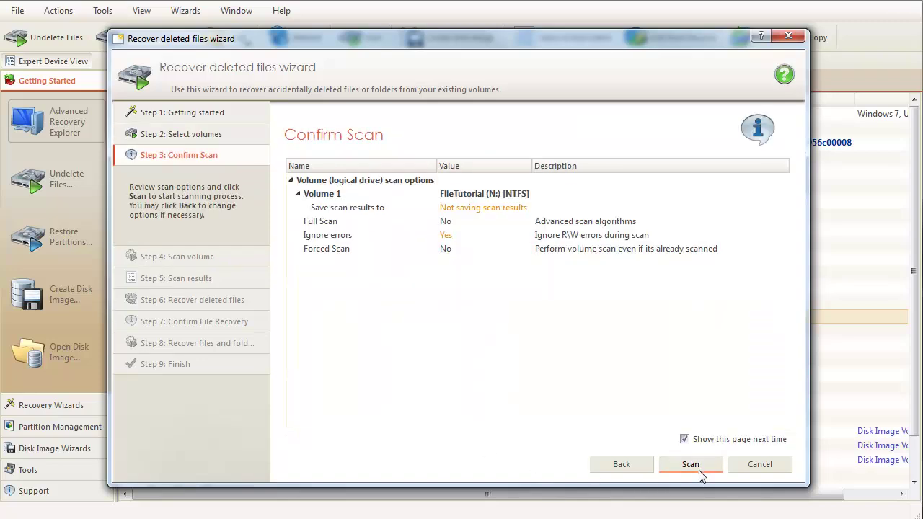
{"action": "left_click", "coordinate": [699, 469]}
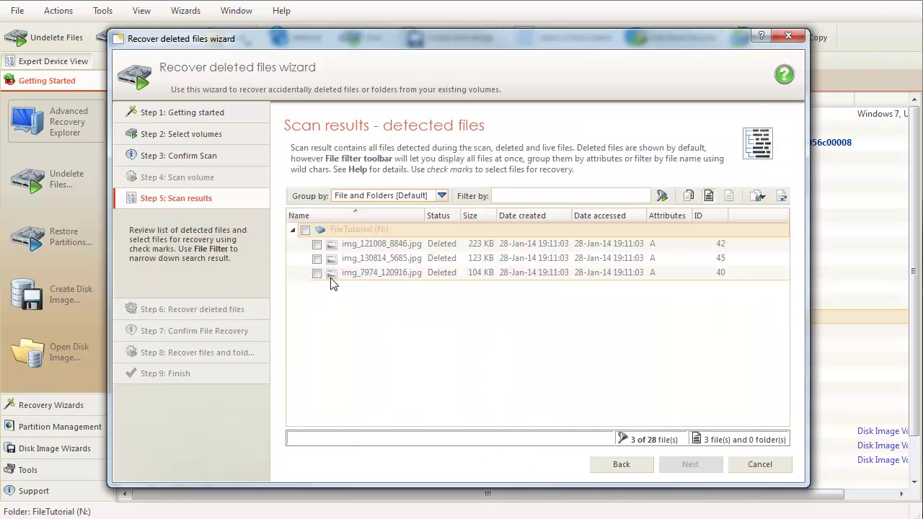
Step: Recover two deleted JPG files and open the folder holding them
{"action": "left_click", "coordinate": [317, 258]}
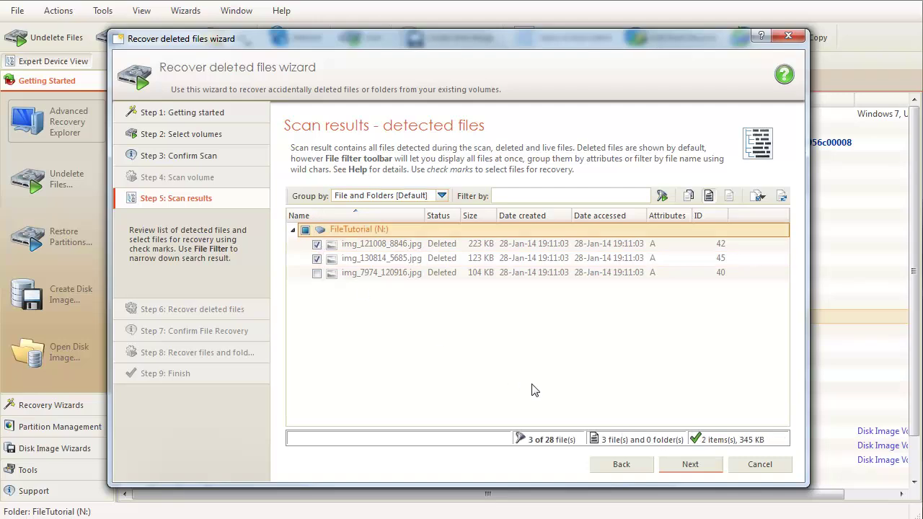
{"action": "left_click", "coordinate": [694, 464]}
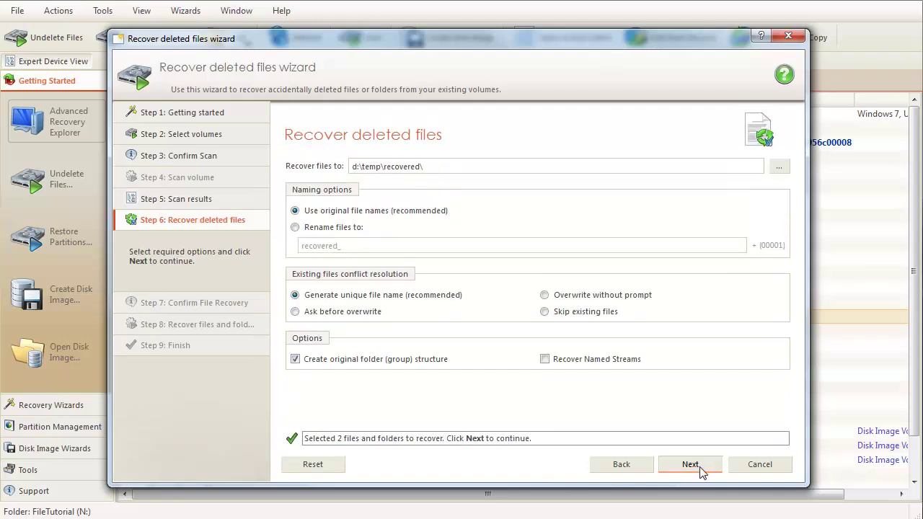
{"action": "left_click", "coordinate": [691, 464]}
{"action": "left_click", "coordinate": [700, 468]}
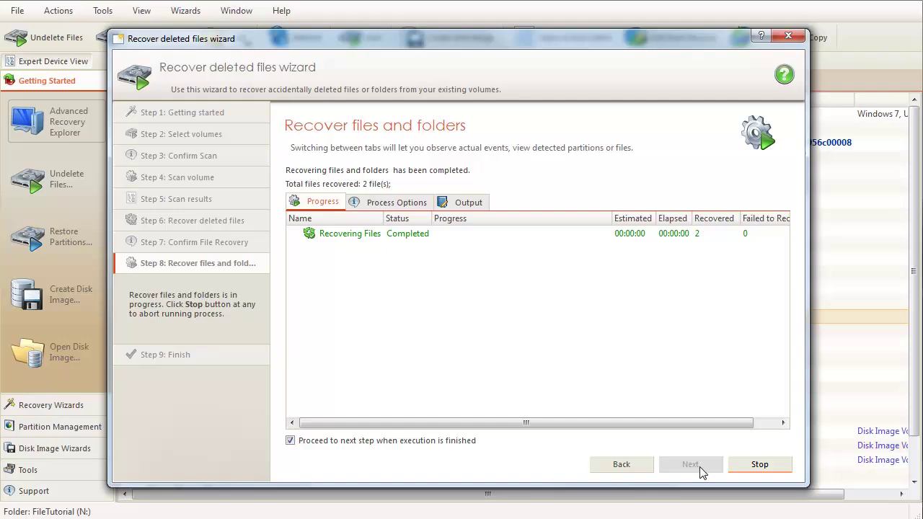
{"action": "left_click", "coordinate": [375, 242]}
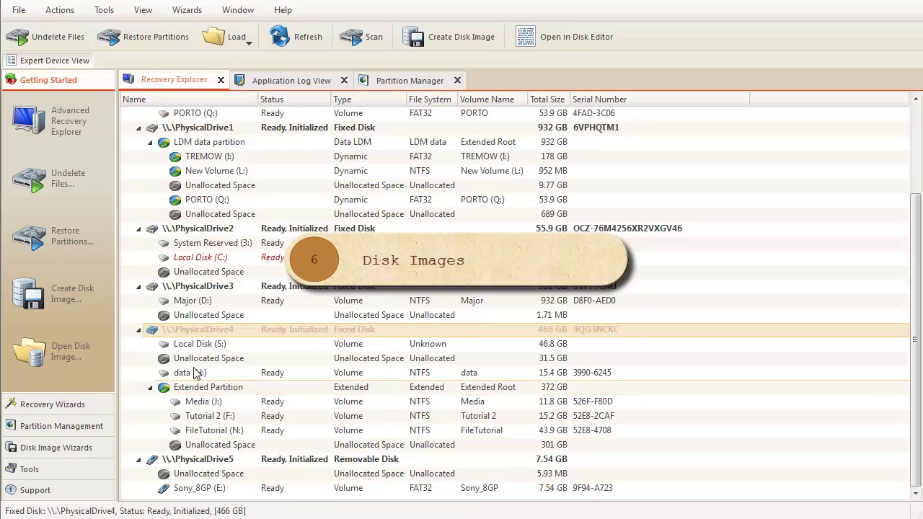
Step: Create a disk image of data (H:) extended across the next three partitions
{"action": "left_click", "coordinate": [196, 372]}
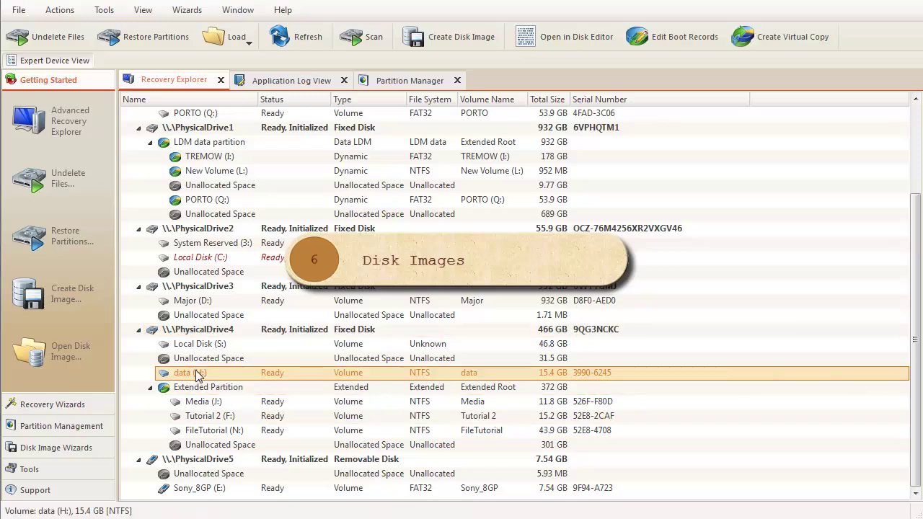
{"action": "right_click", "coordinate": [196, 372]}
{"action": "left_click", "coordinate": [224, 405]}
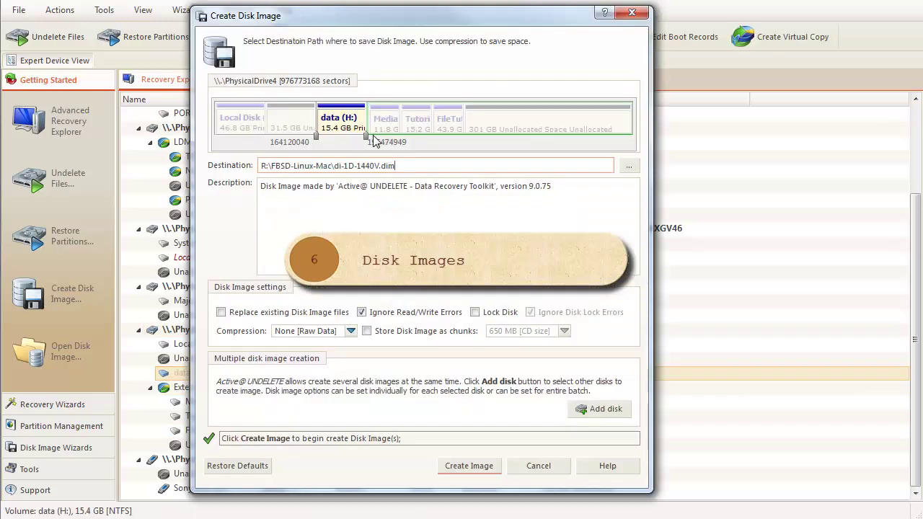
{"action": "left_click", "coordinate": [386, 127]}
{"action": "left_click", "coordinate": [346, 127]}
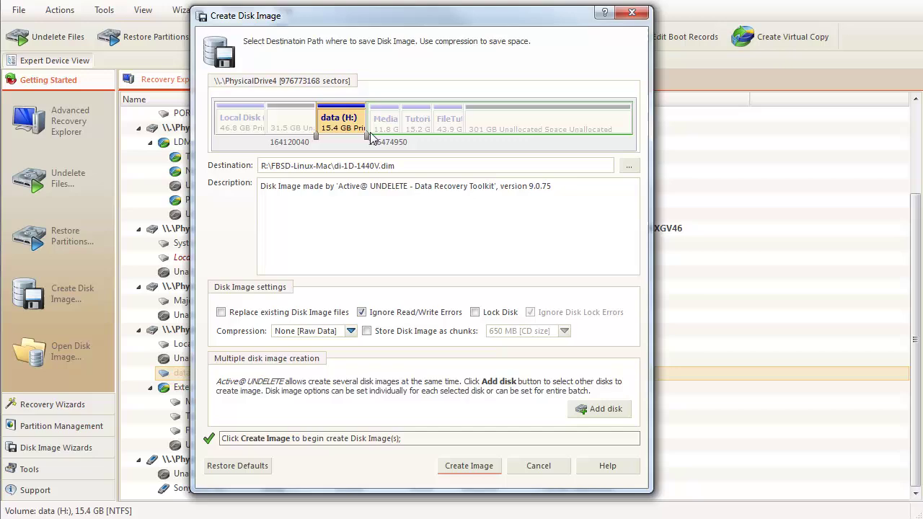
{"action": "left_click_drag", "start_coordinate": [368, 137], "coordinate": [480, 136]}
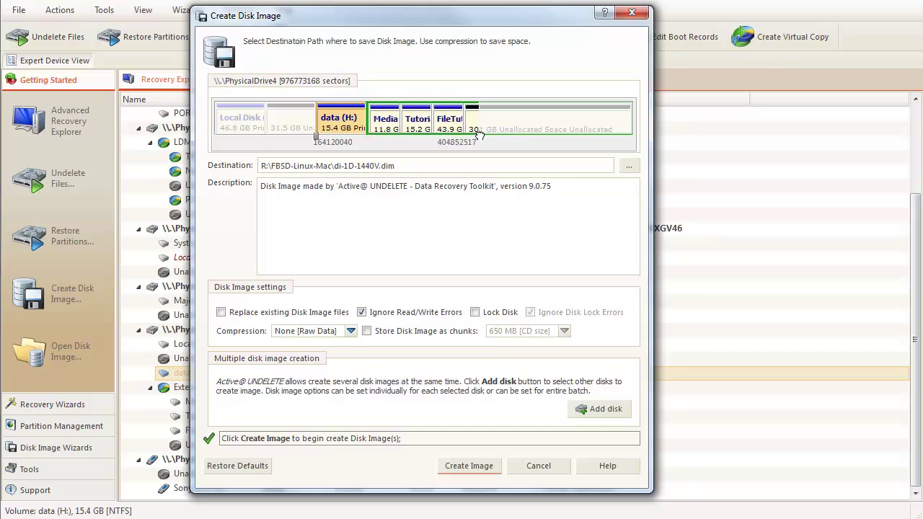
{"action": "left_click", "coordinate": [489, 472]}
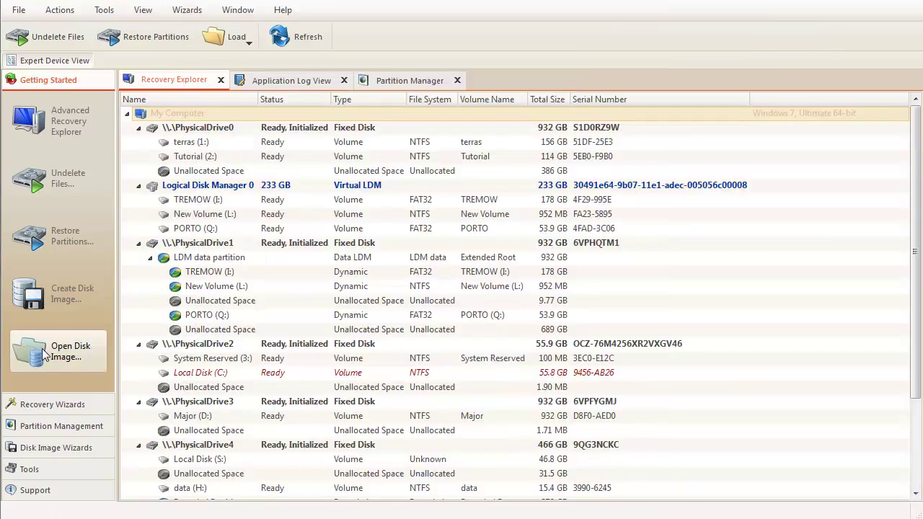
Step: Open the disk image di-1D-1440V.dim and select its Local Disk (4:) volume
{"action": "left_click", "coordinate": [45, 352]}
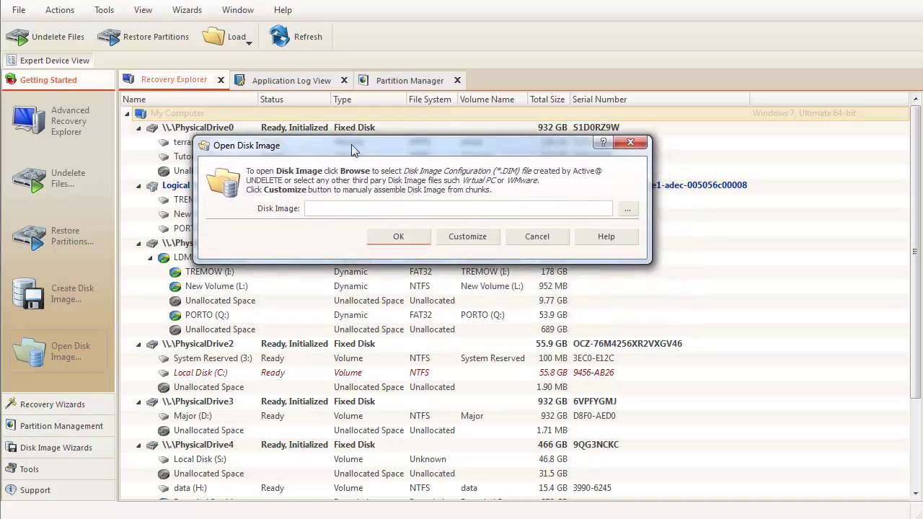
{"action": "left_click_drag", "start_coordinate": [393, 217], "coordinate": [355, 146]}
{"action": "left_click", "coordinate": [626, 205]}
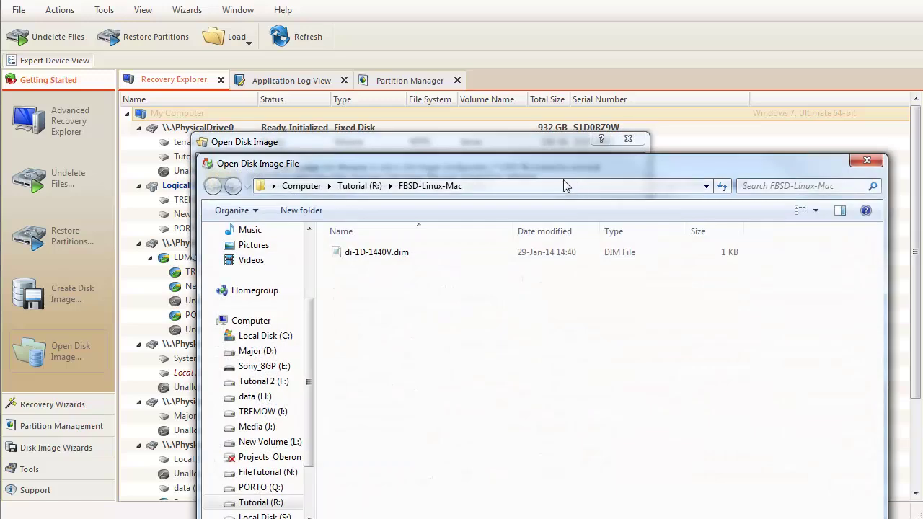
{"action": "left_click", "coordinate": [383, 258]}
{"action": "key", "text": "Return"}
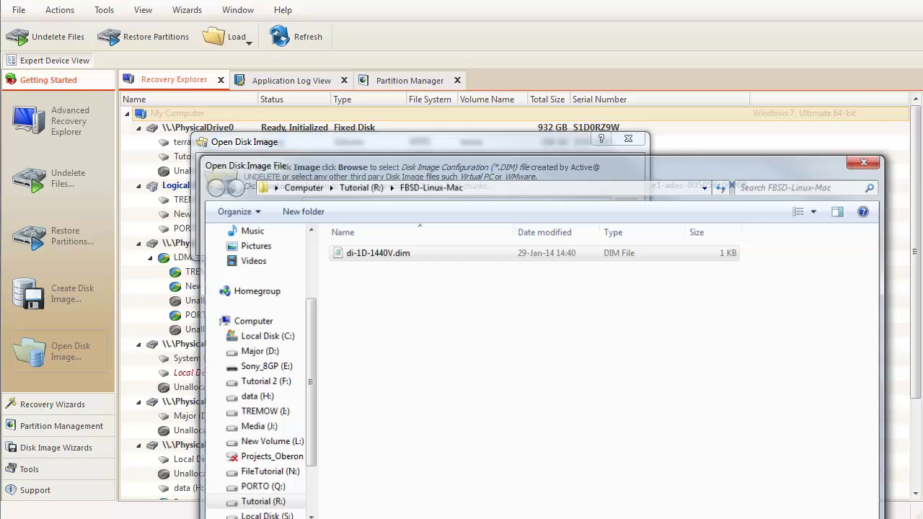
{"action": "left_click_drag", "start_coordinate": [452, 143], "coordinate": [452, 124]}
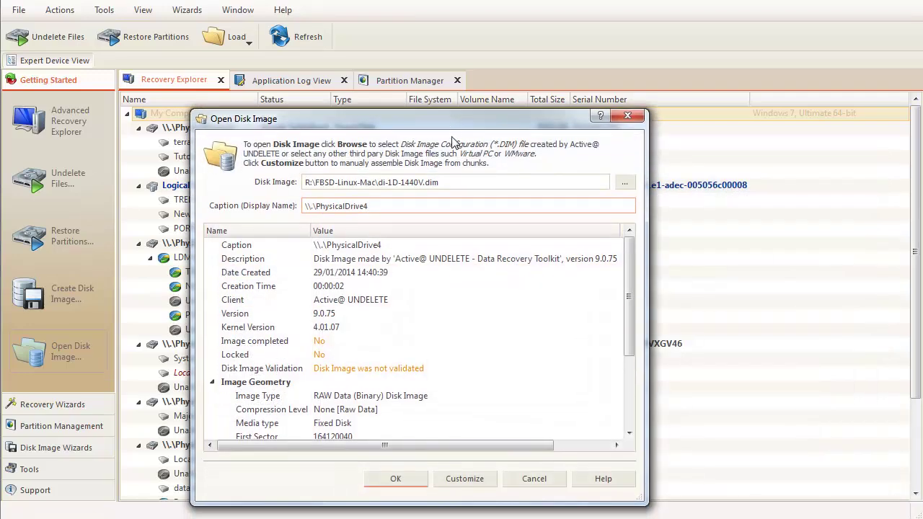
{"action": "left_click", "coordinate": [396, 480]}
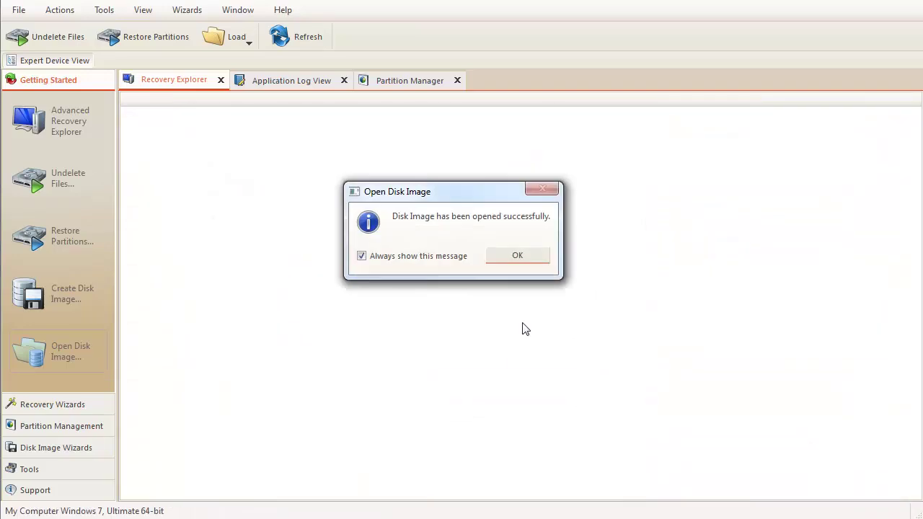
{"action": "left_click", "coordinate": [518, 256]}
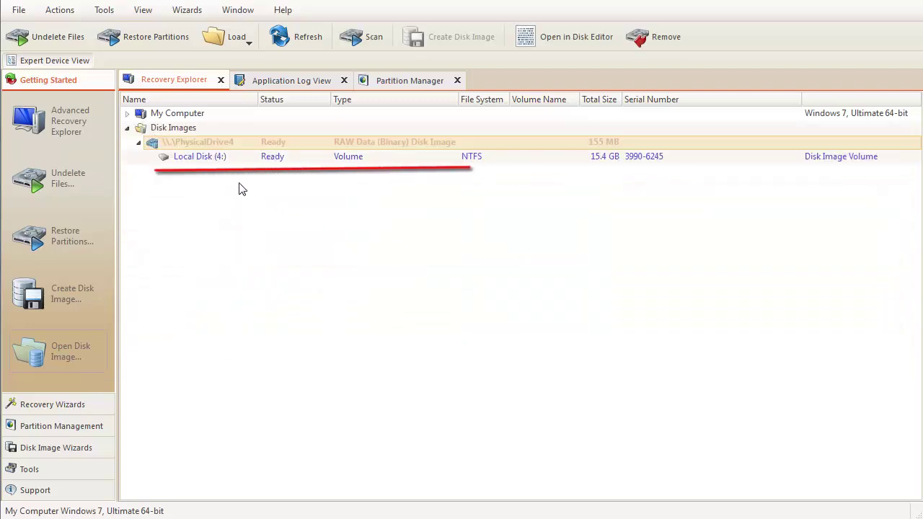
{"action": "left_click", "coordinate": [216, 164]}
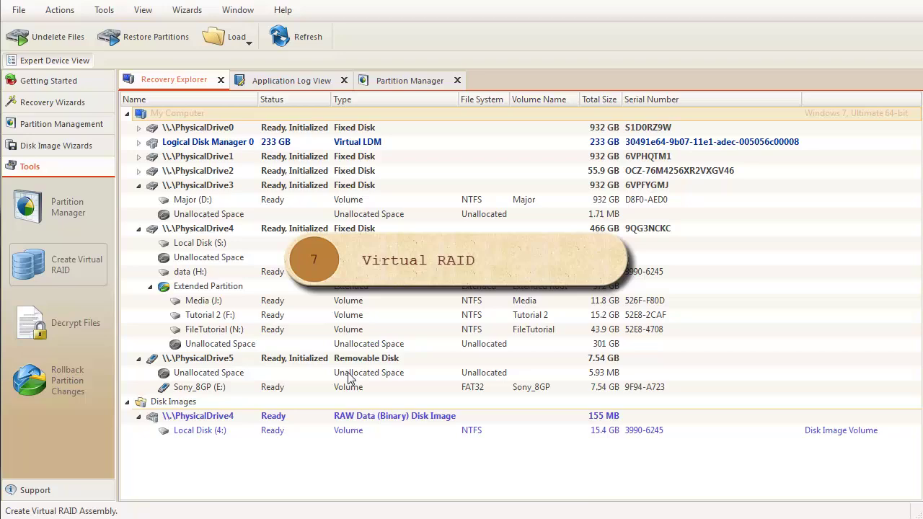
{"action": "left_click", "coordinate": [58, 254]}
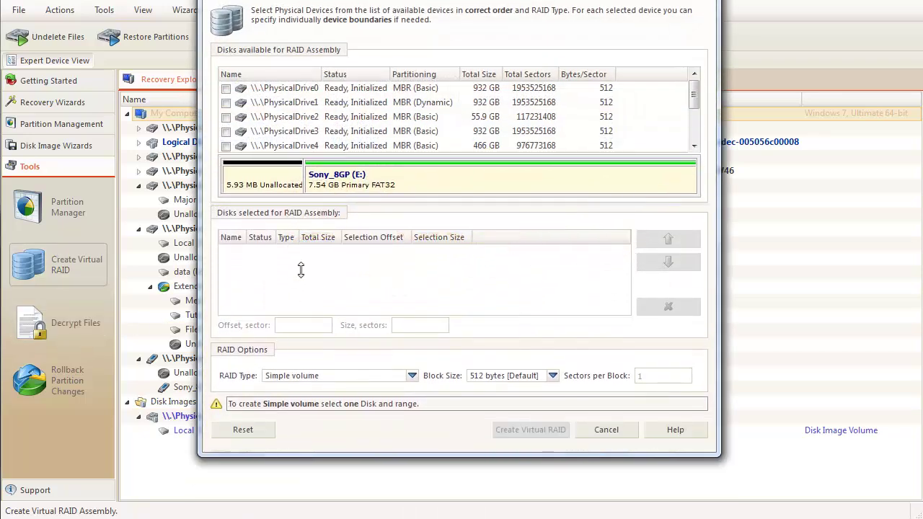
{"action": "left_click", "coordinate": [225, 132]}
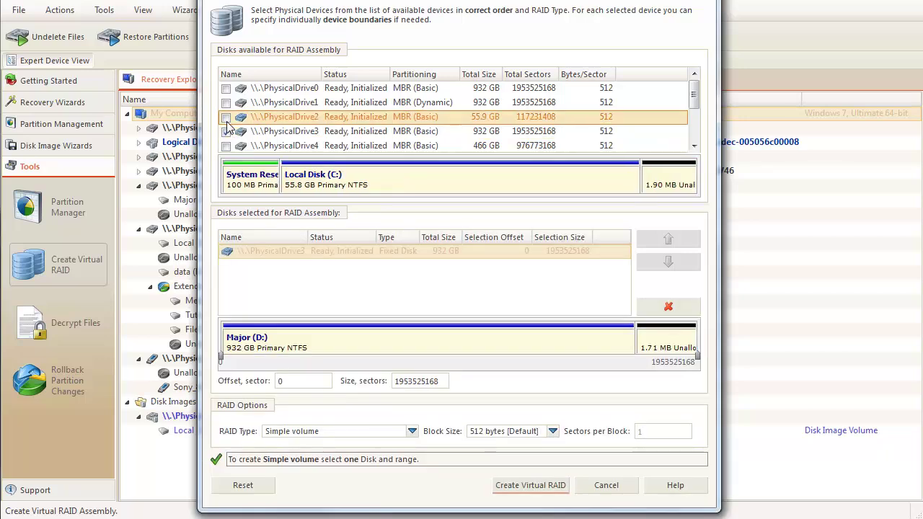
{"action": "left_click", "coordinate": [226, 103]}
{"action": "left_click", "coordinate": [226, 88]}
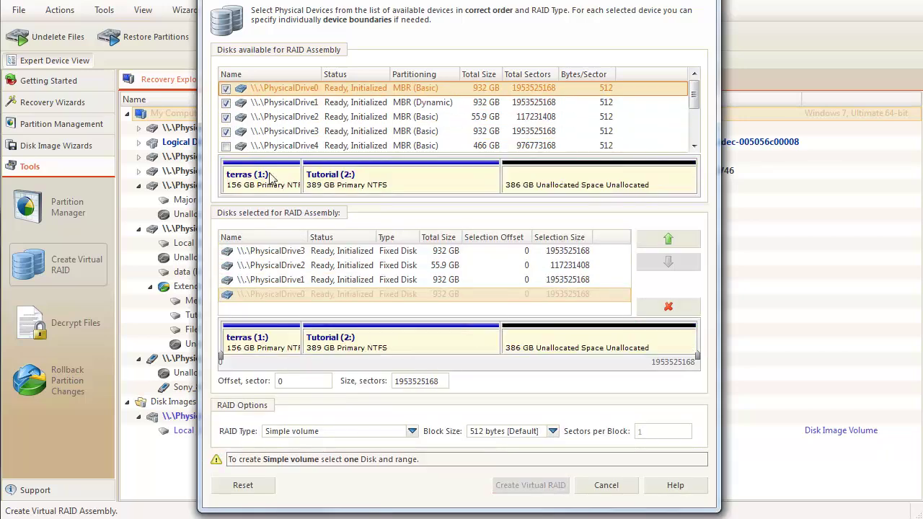
{"action": "left_click", "coordinate": [322, 282]}
{"action": "left_click", "coordinate": [321, 253]}
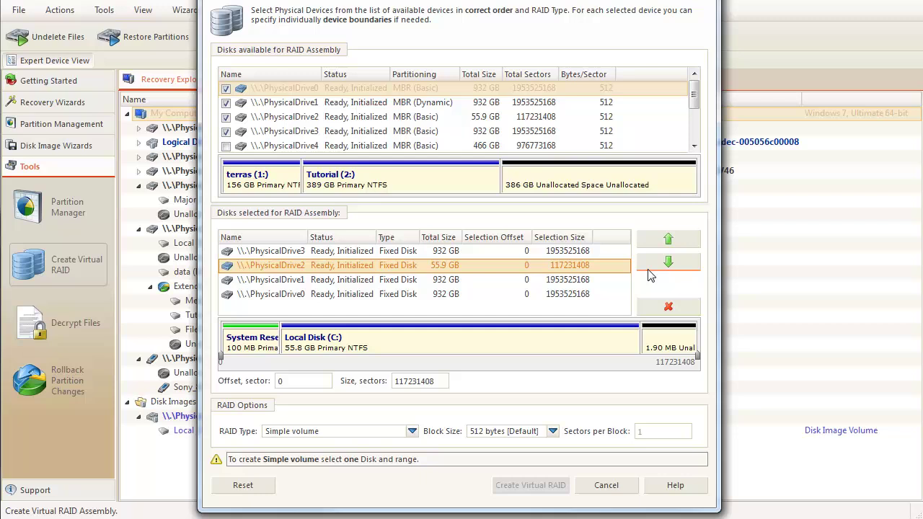
{"action": "left_click", "coordinate": [668, 262]}
{"action": "left_click", "coordinate": [668, 241]}
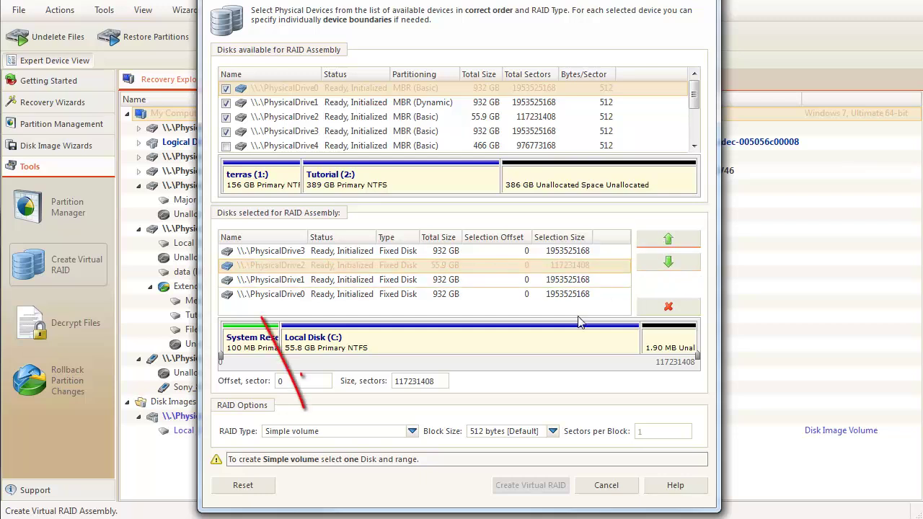
{"action": "left_click", "coordinate": [413, 431]}
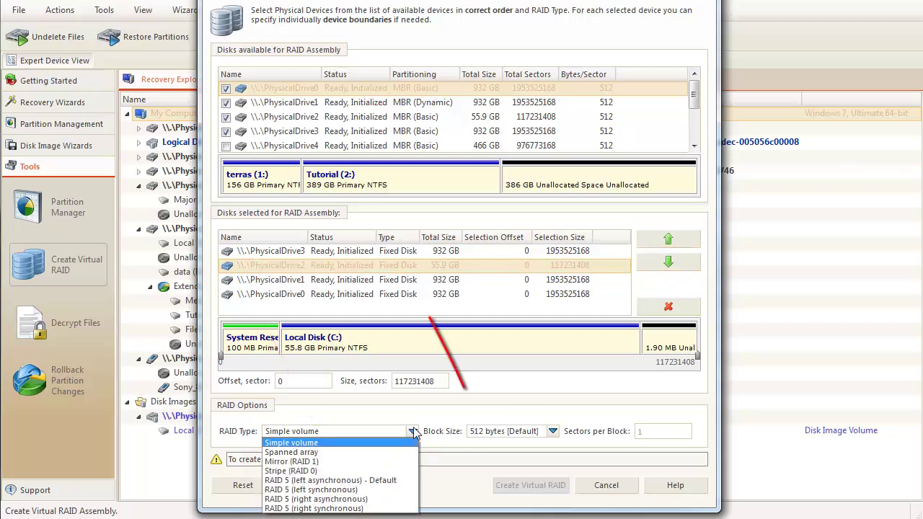
{"action": "left_click", "coordinate": [552, 433]}
{"action": "left_click", "coordinate": [553, 434]}
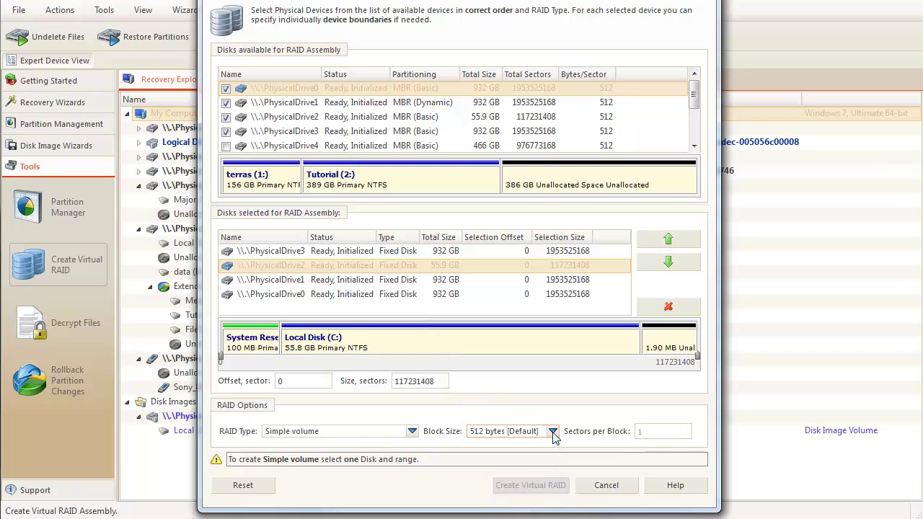
{"action": "left_click", "coordinate": [610, 487]}
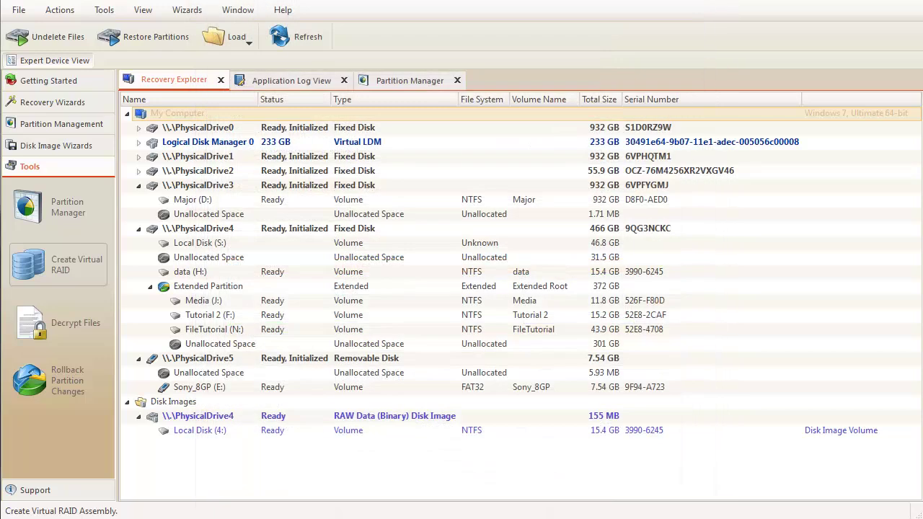
Step: Inspect the actions available for PhysicalDrive4 without running any
{"action": "left_click", "coordinate": [186, 229]}
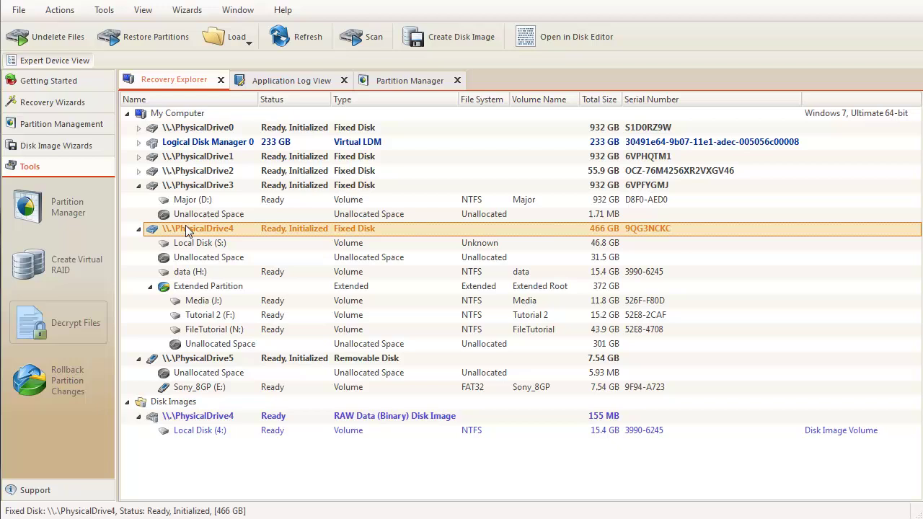
{"action": "right_click", "coordinate": [186, 230]}
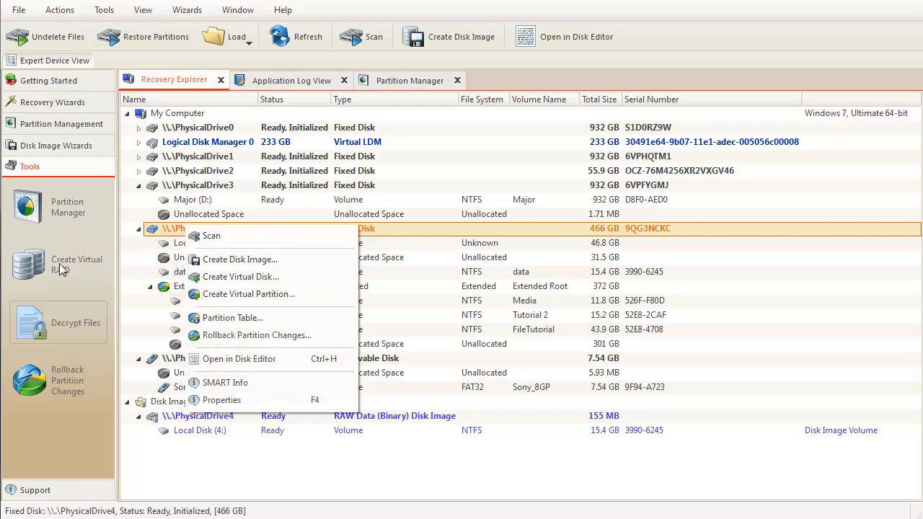
{"action": "left_click", "coordinate": [71, 332]}
Step: Open and cancel Decrypt Files and Rollback Partition Changes, then bring up data (H:)'s actions
{"action": "left_click", "coordinate": [73, 328]}
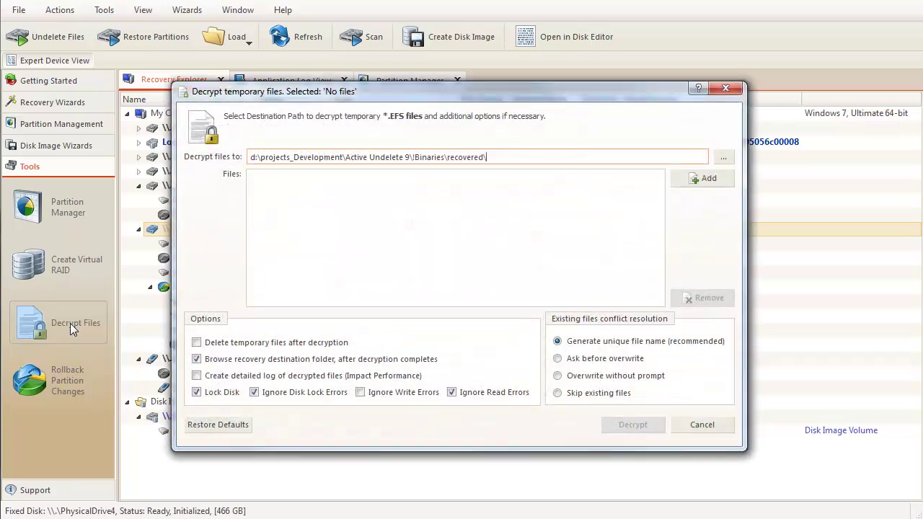
{"action": "left_click", "coordinate": [700, 424]}
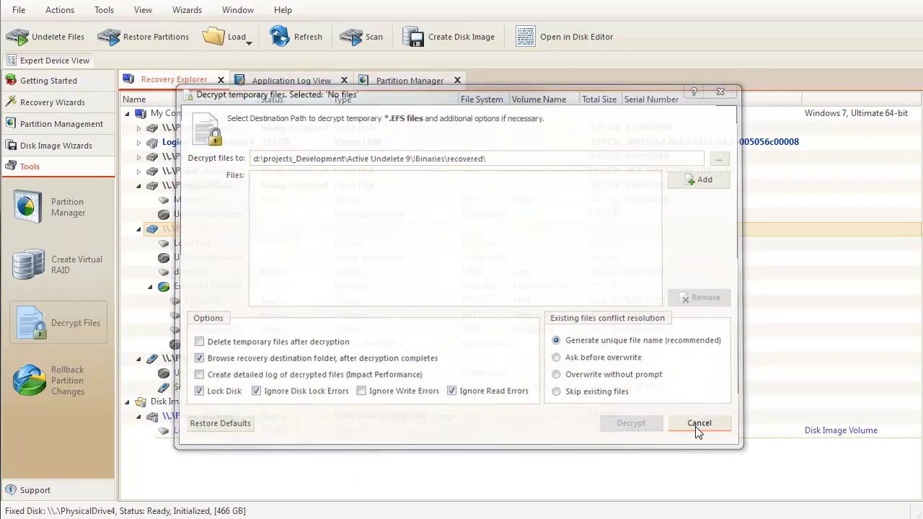
{"action": "left_click", "coordinate": [65, 401]}
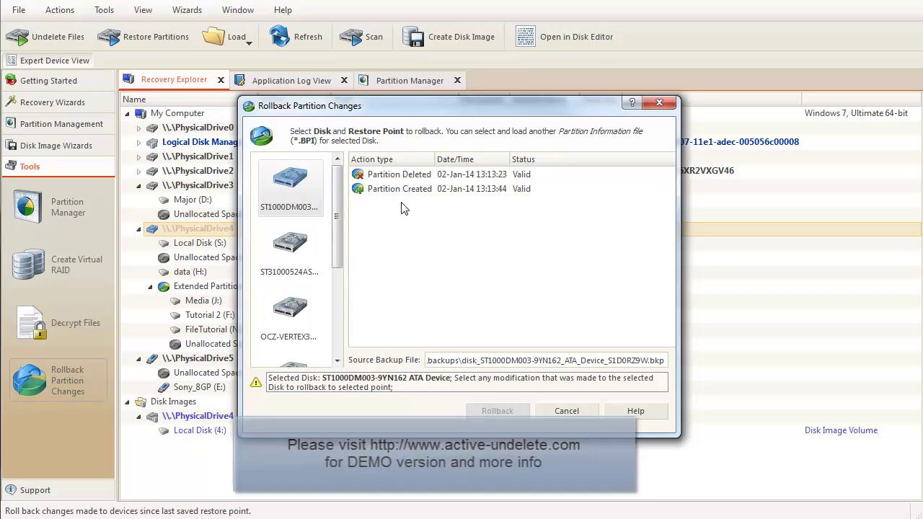
{"action": "left_click", "coordinate": [567, 411]}
{"action": "right_click", "coordinate": [190, 272]}
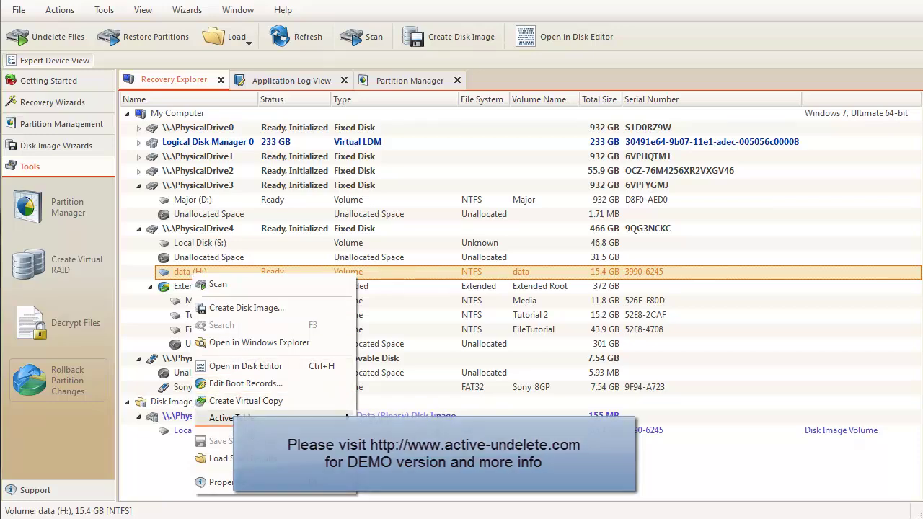